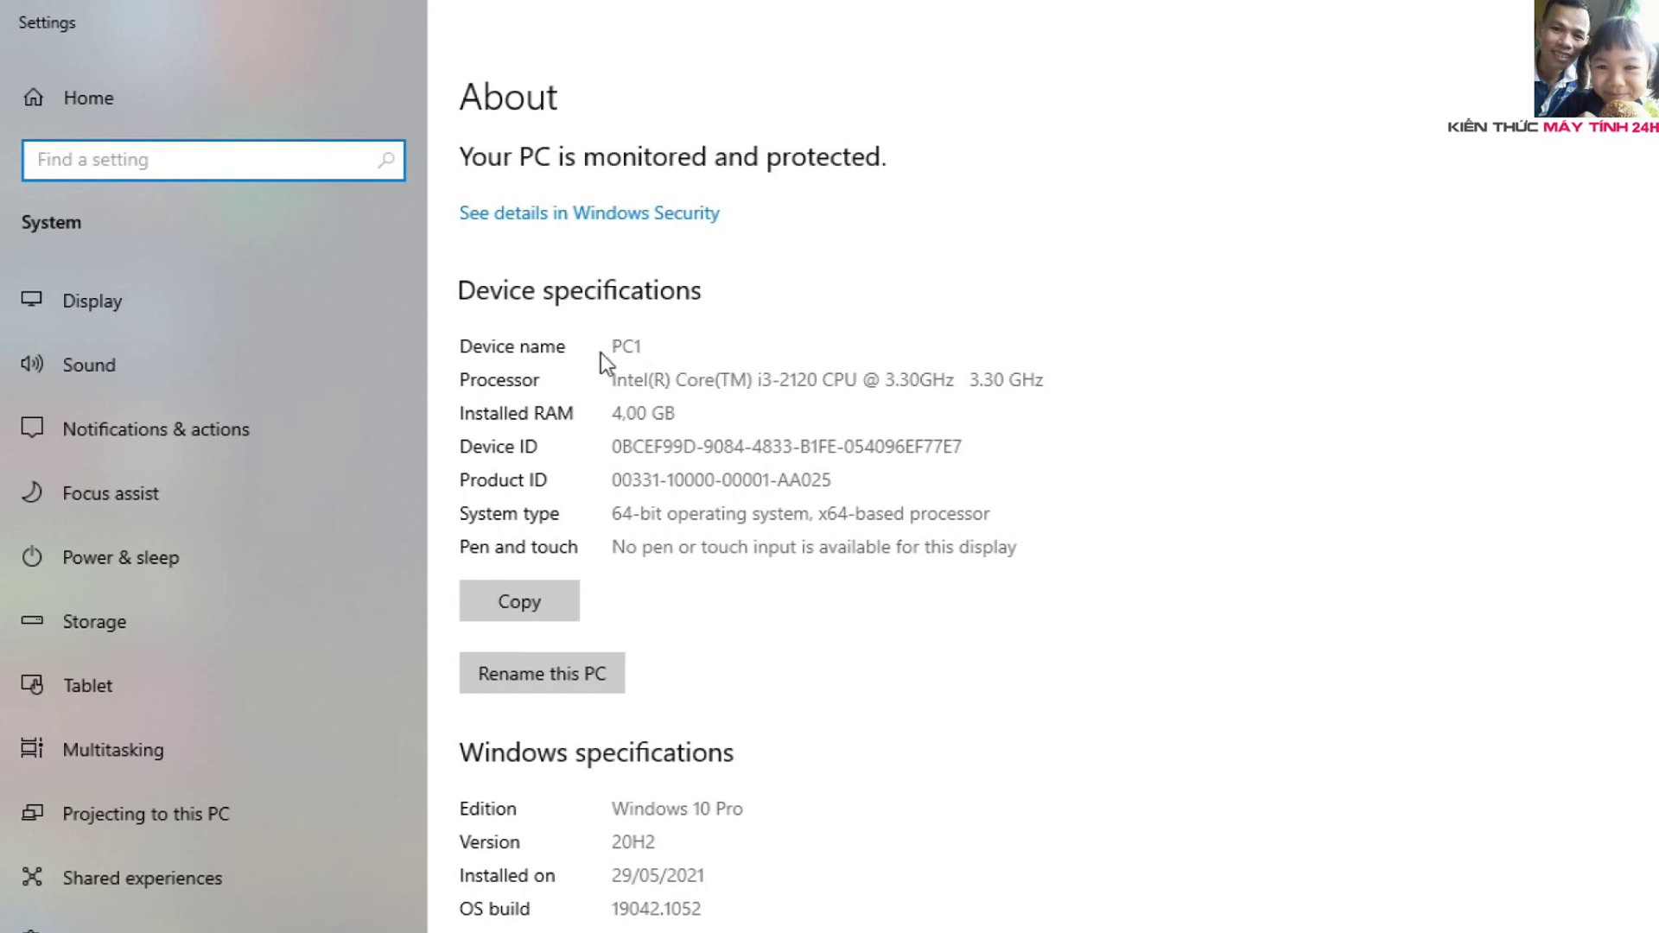
Step: Check the device name and Windows version of PC1, then open the system properties of the second computer
double_click(622, 347)
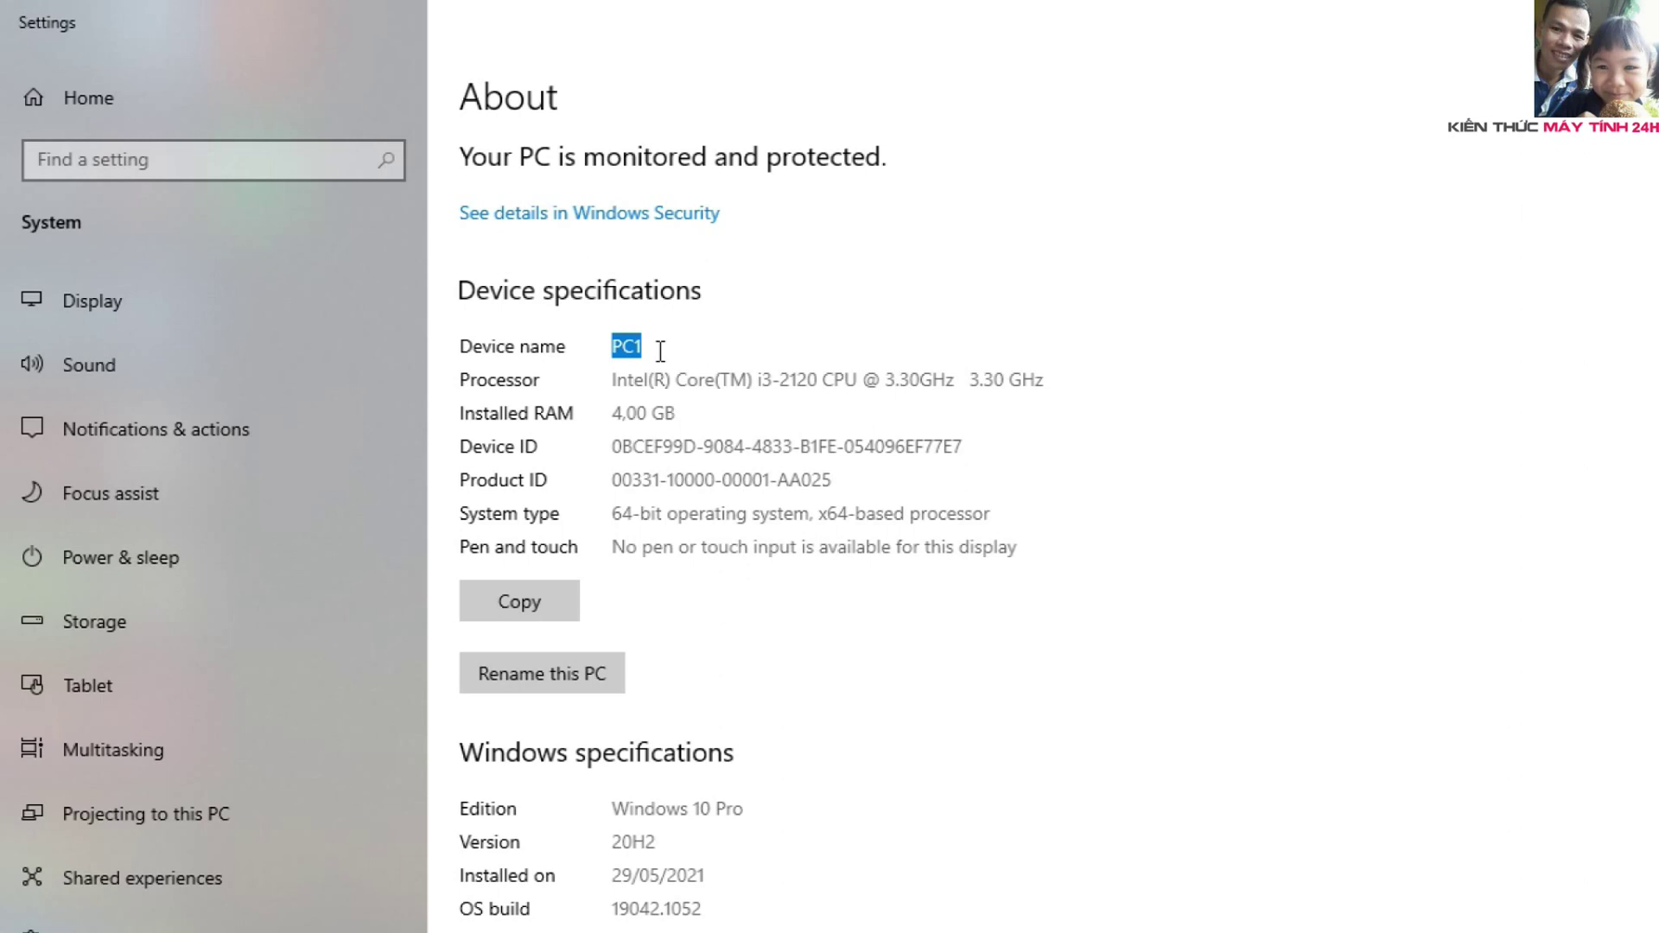
left_click(615, 812)
left_click_drag(615, 812, 781, 830)
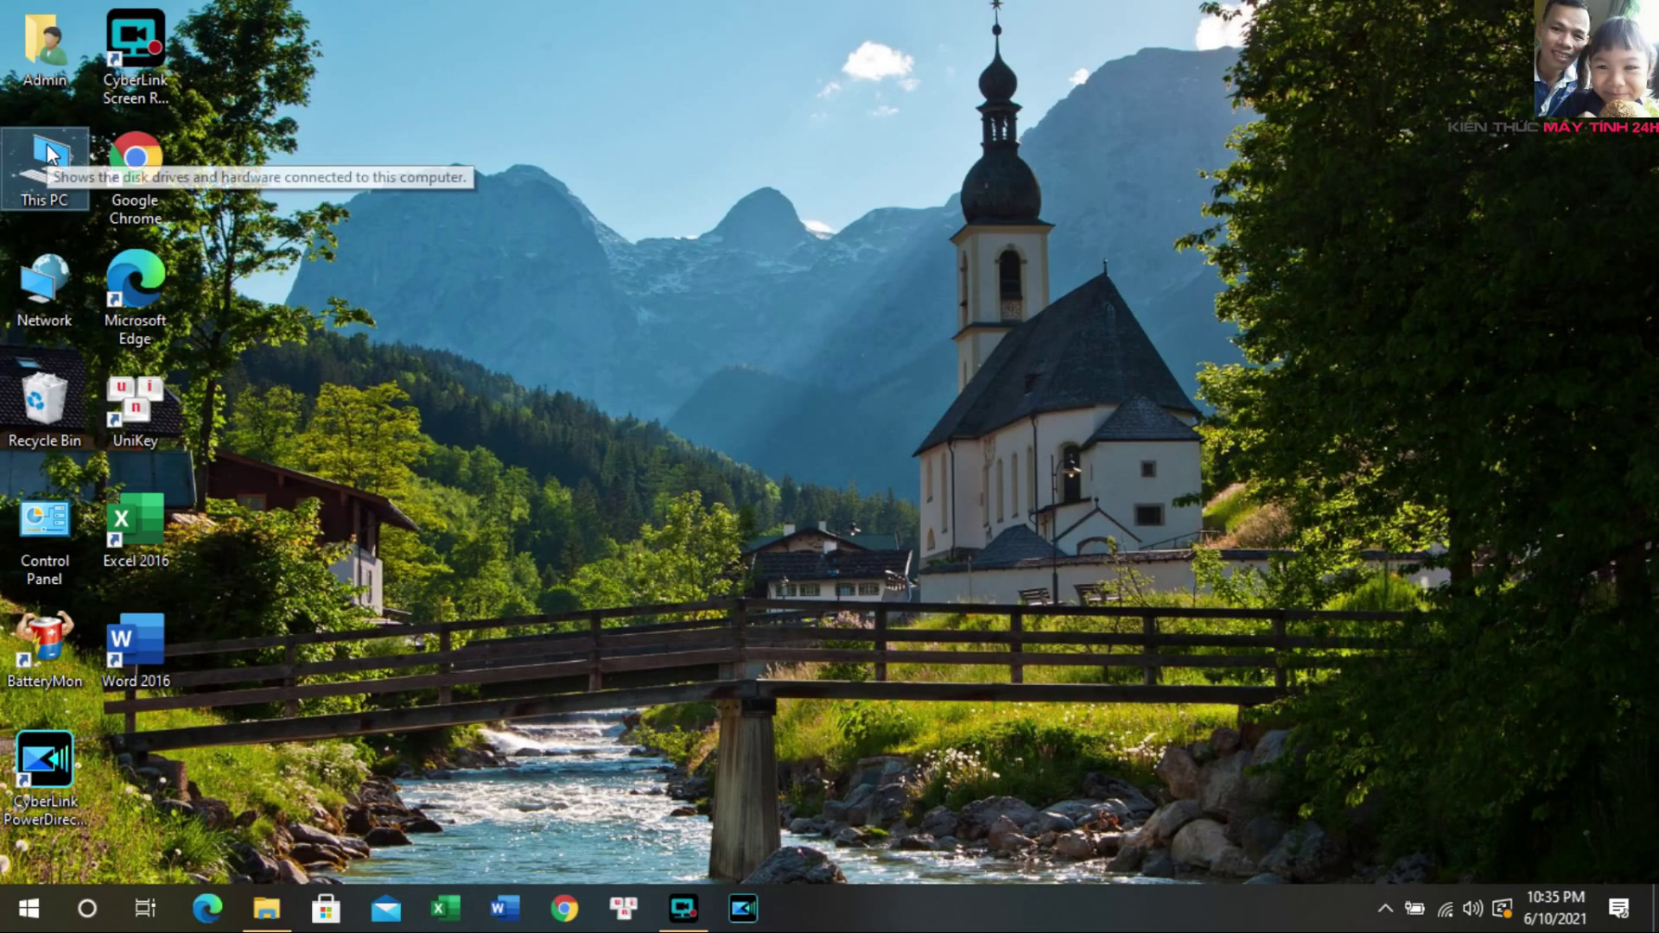
right_click(47, 144)
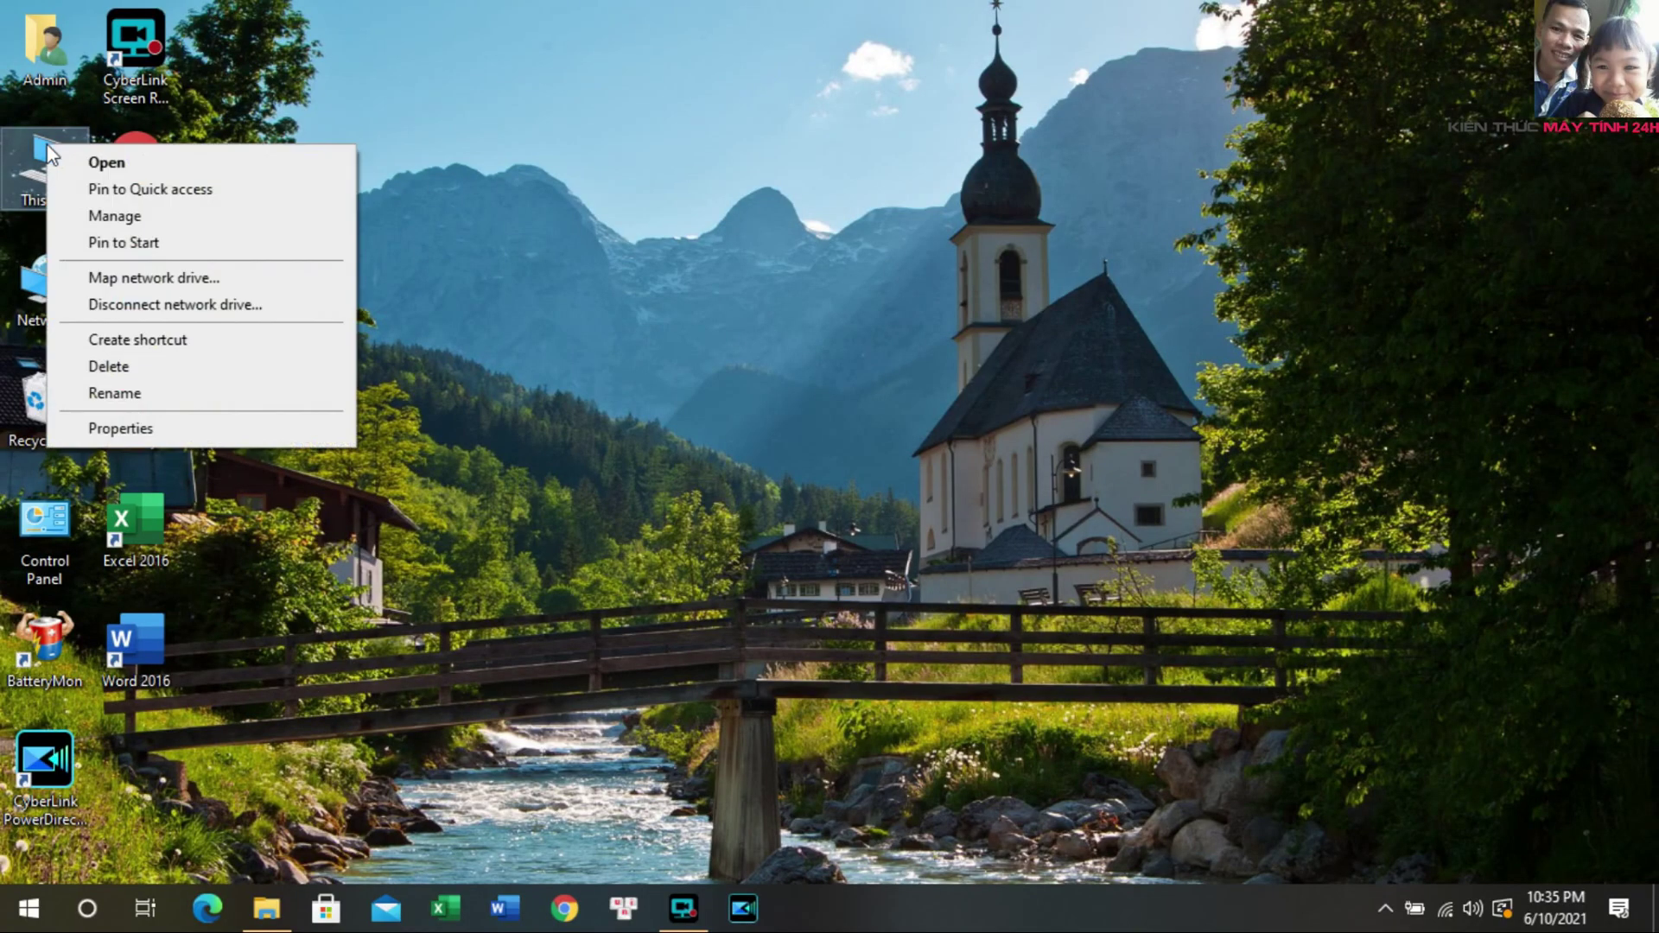
left_click(178, 425)
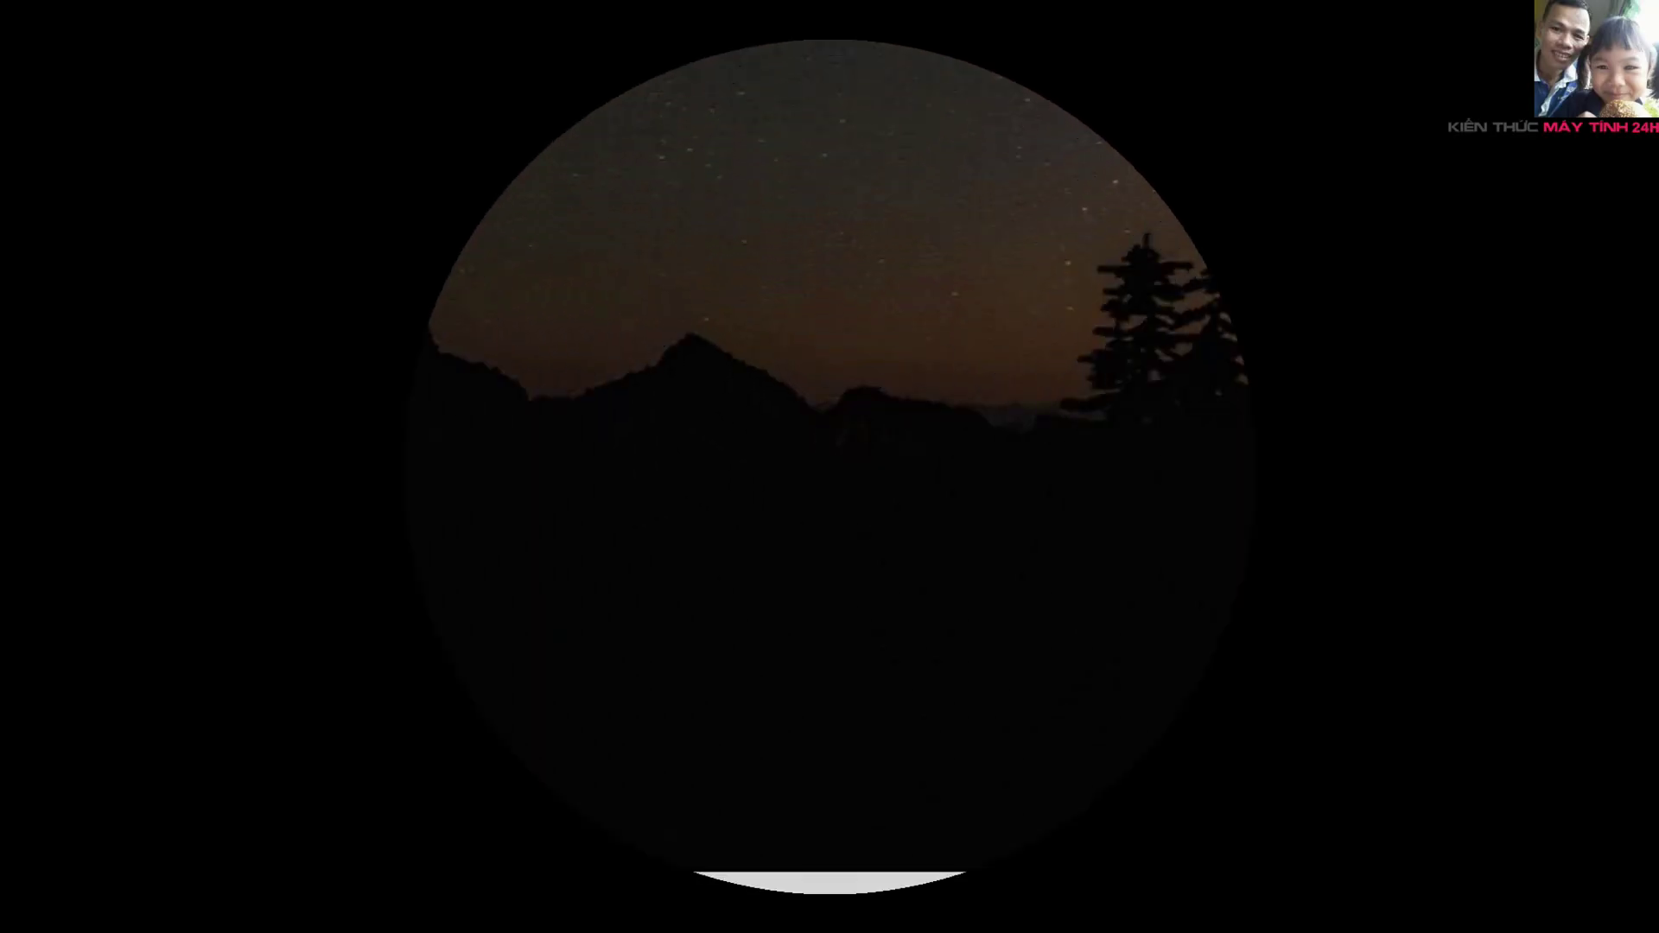
Step: Try to open the shared computer at the network path \\pc2 from the Windows search
left_click(34, 914)
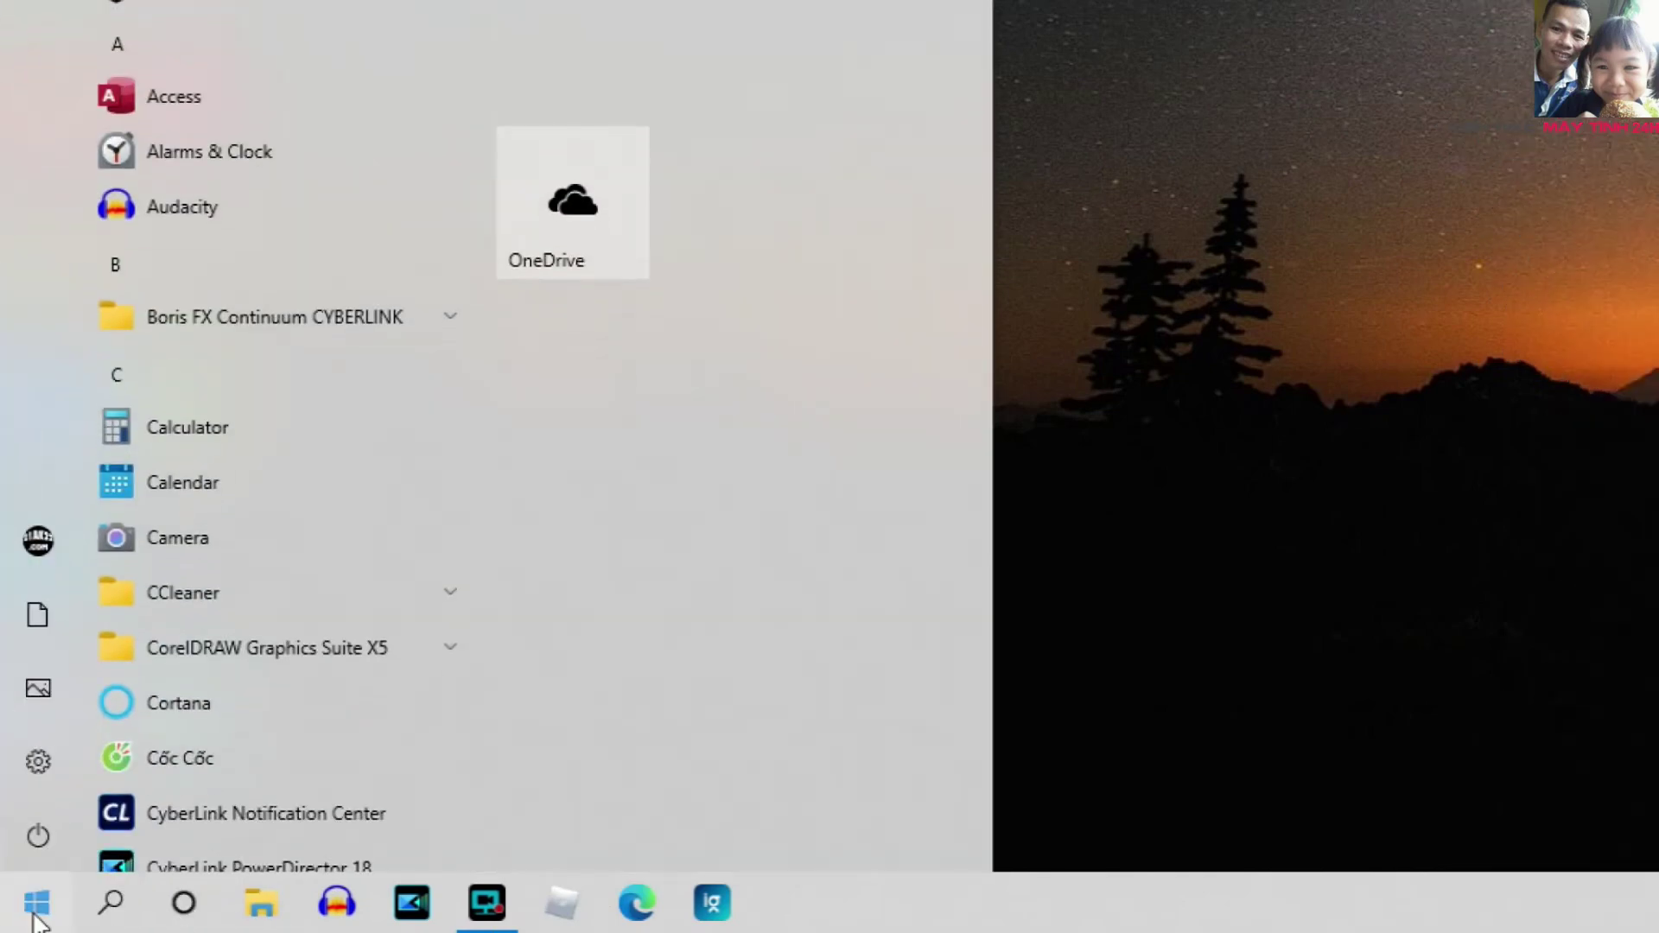
type("\\\\")
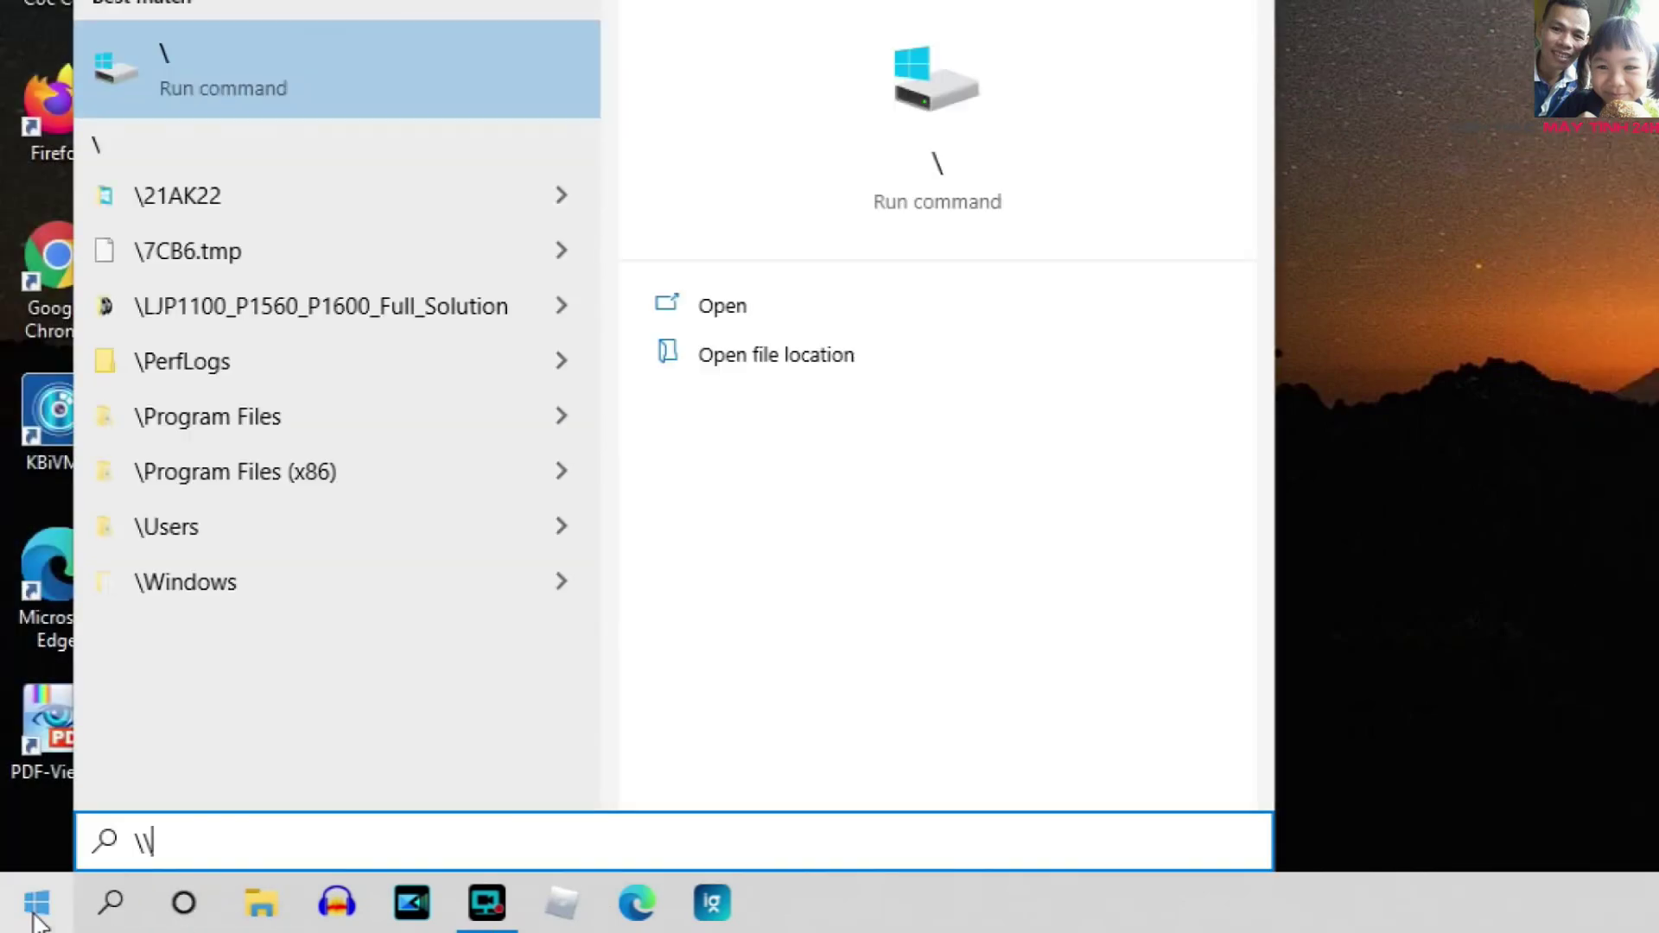
type("p")
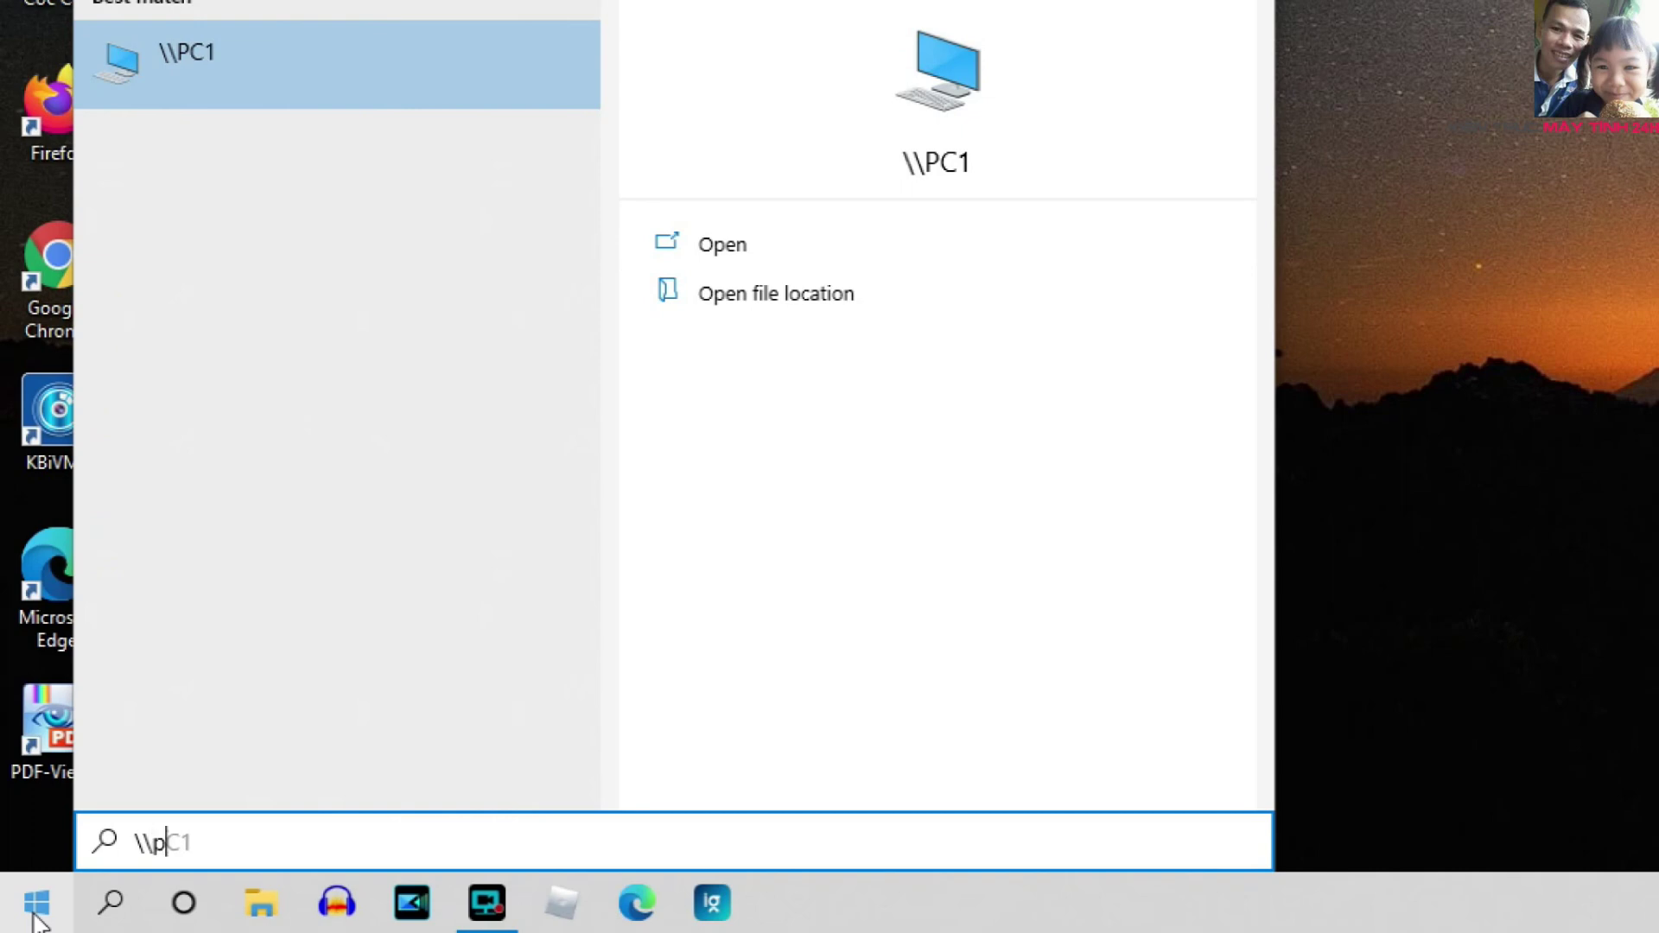
type("c2")
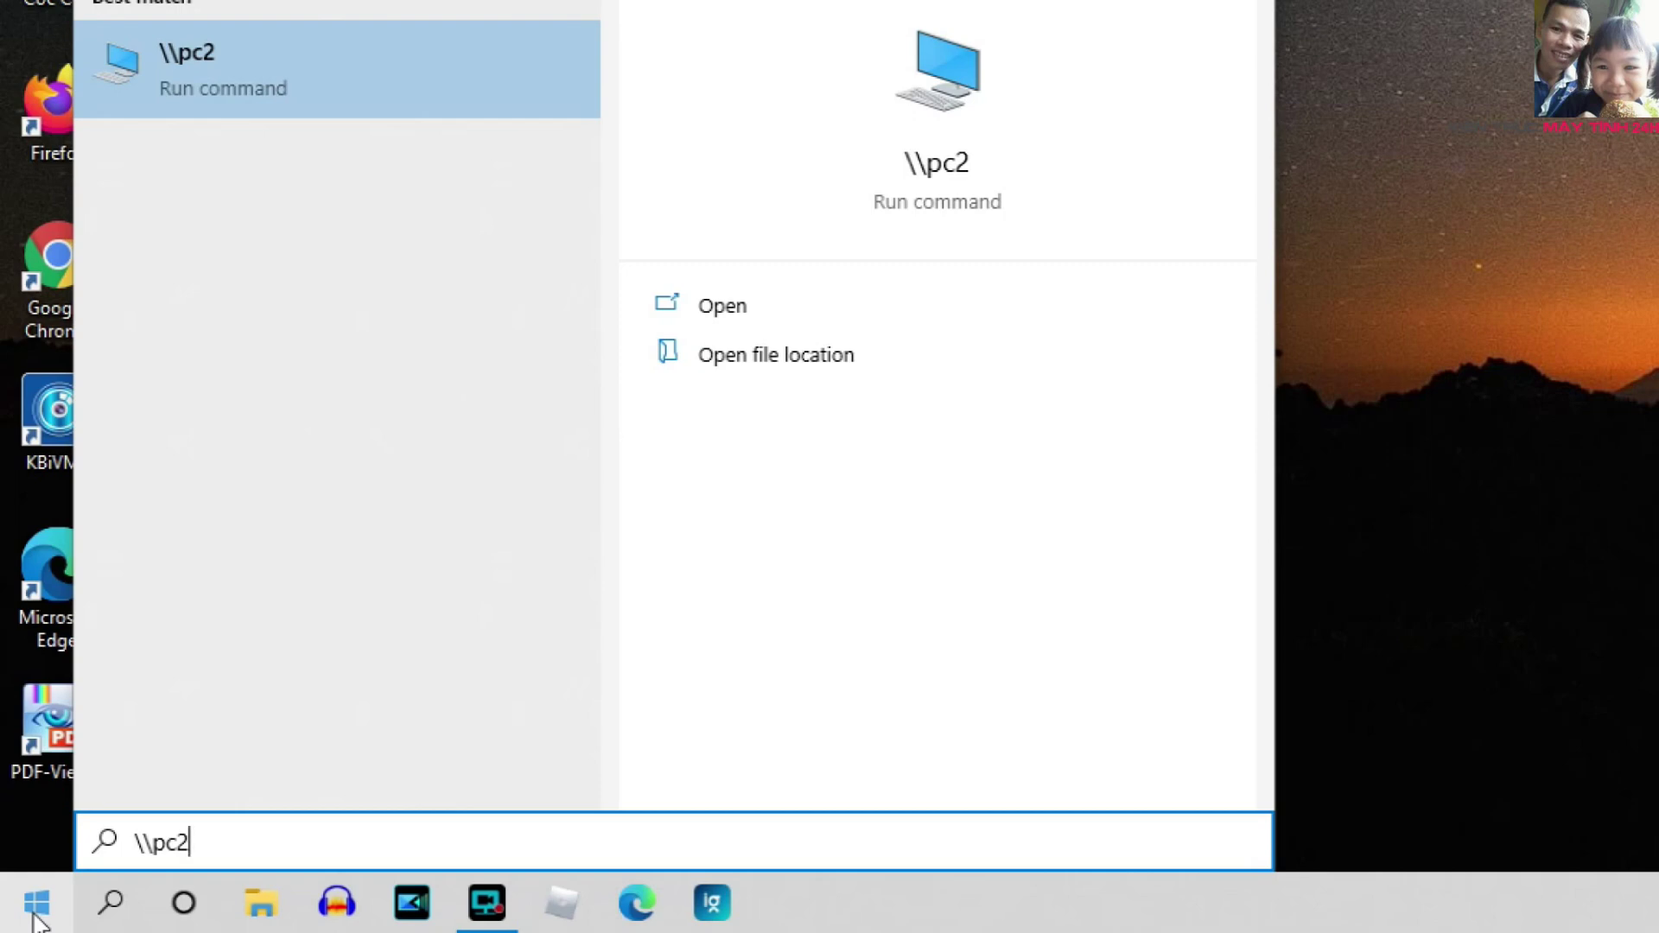
key("Return")
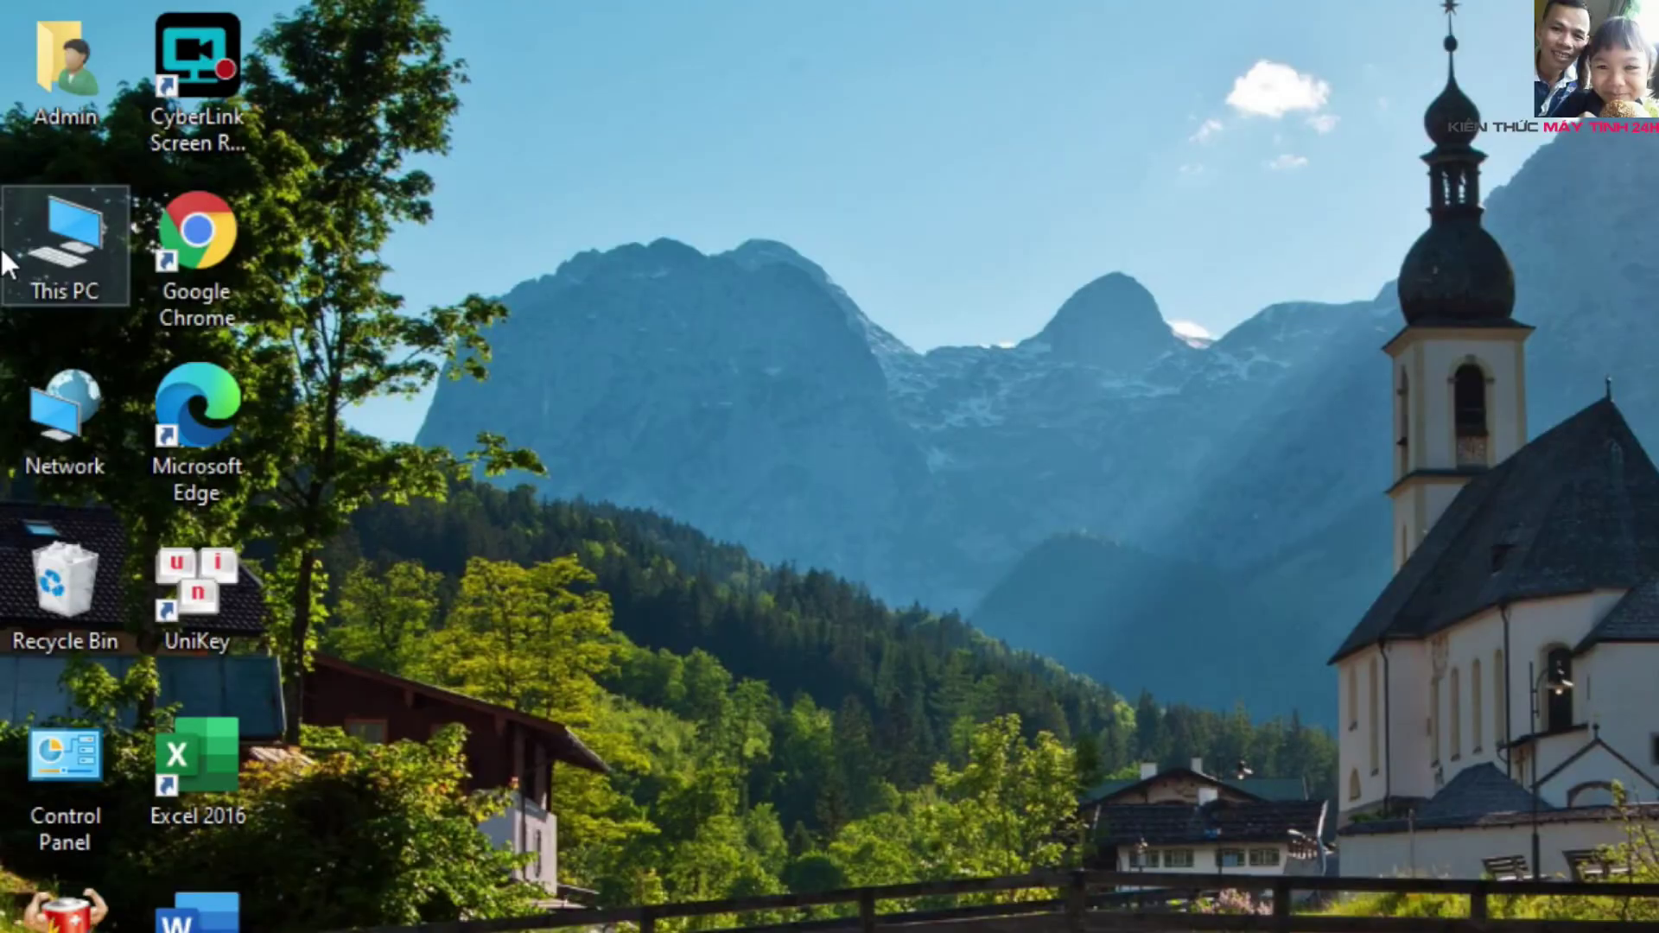
Step: Turn off password protected sharing for all networks in the advanced sharing settings, save the changes and close the window
right_click(50, 402)
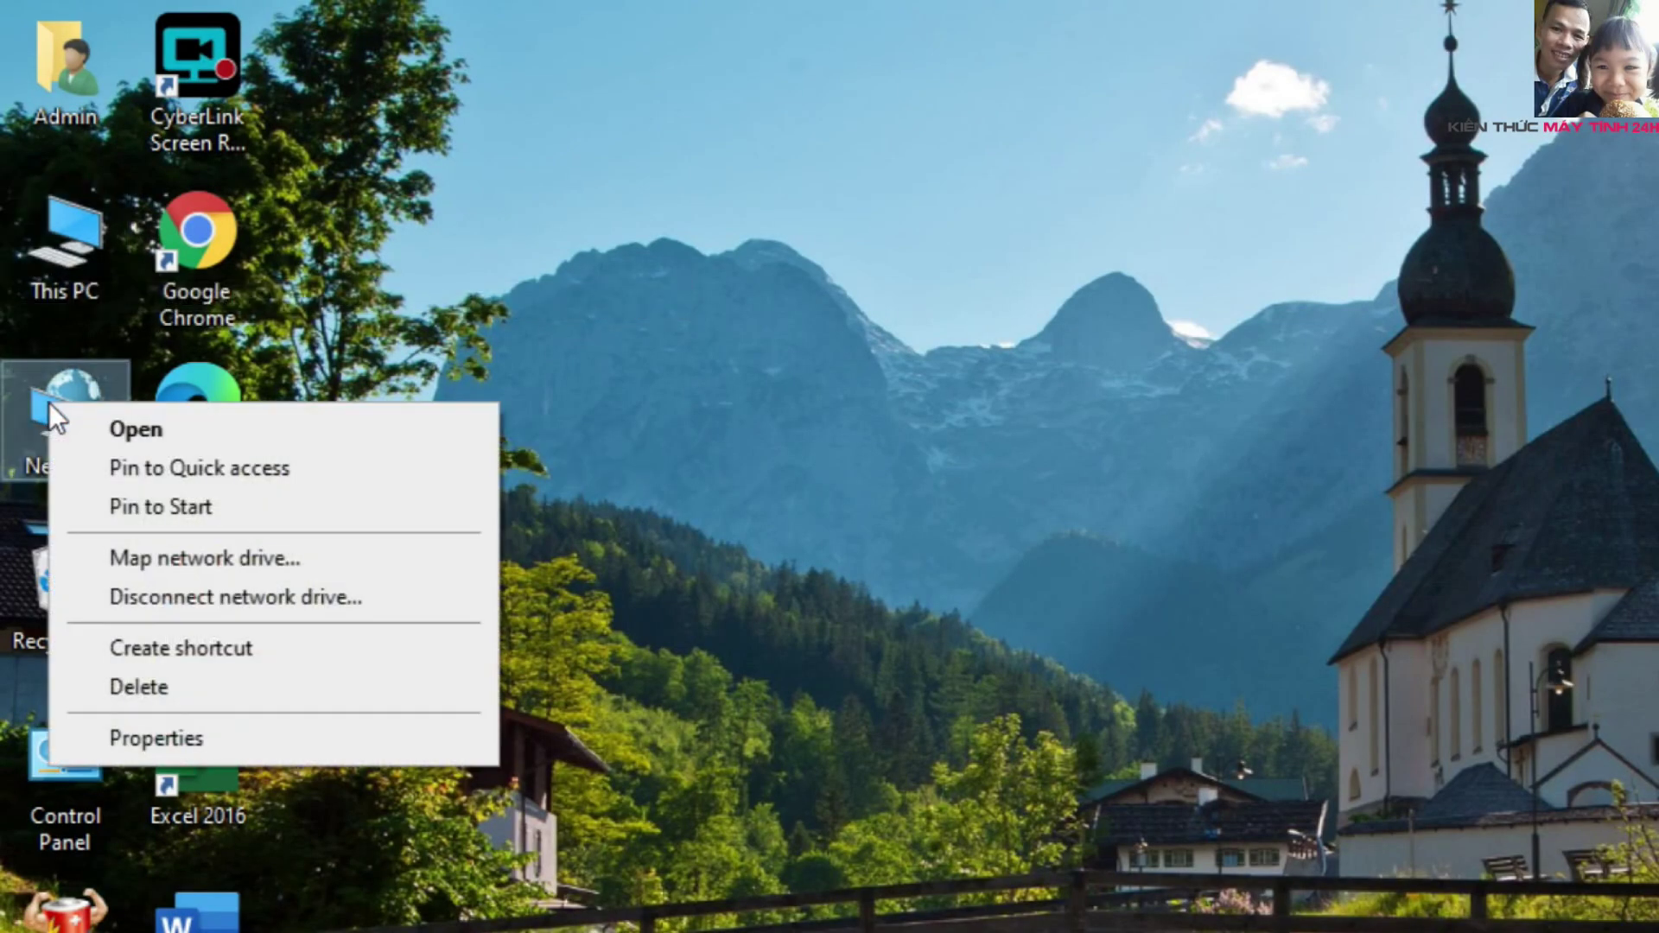
left_click(240, 738)
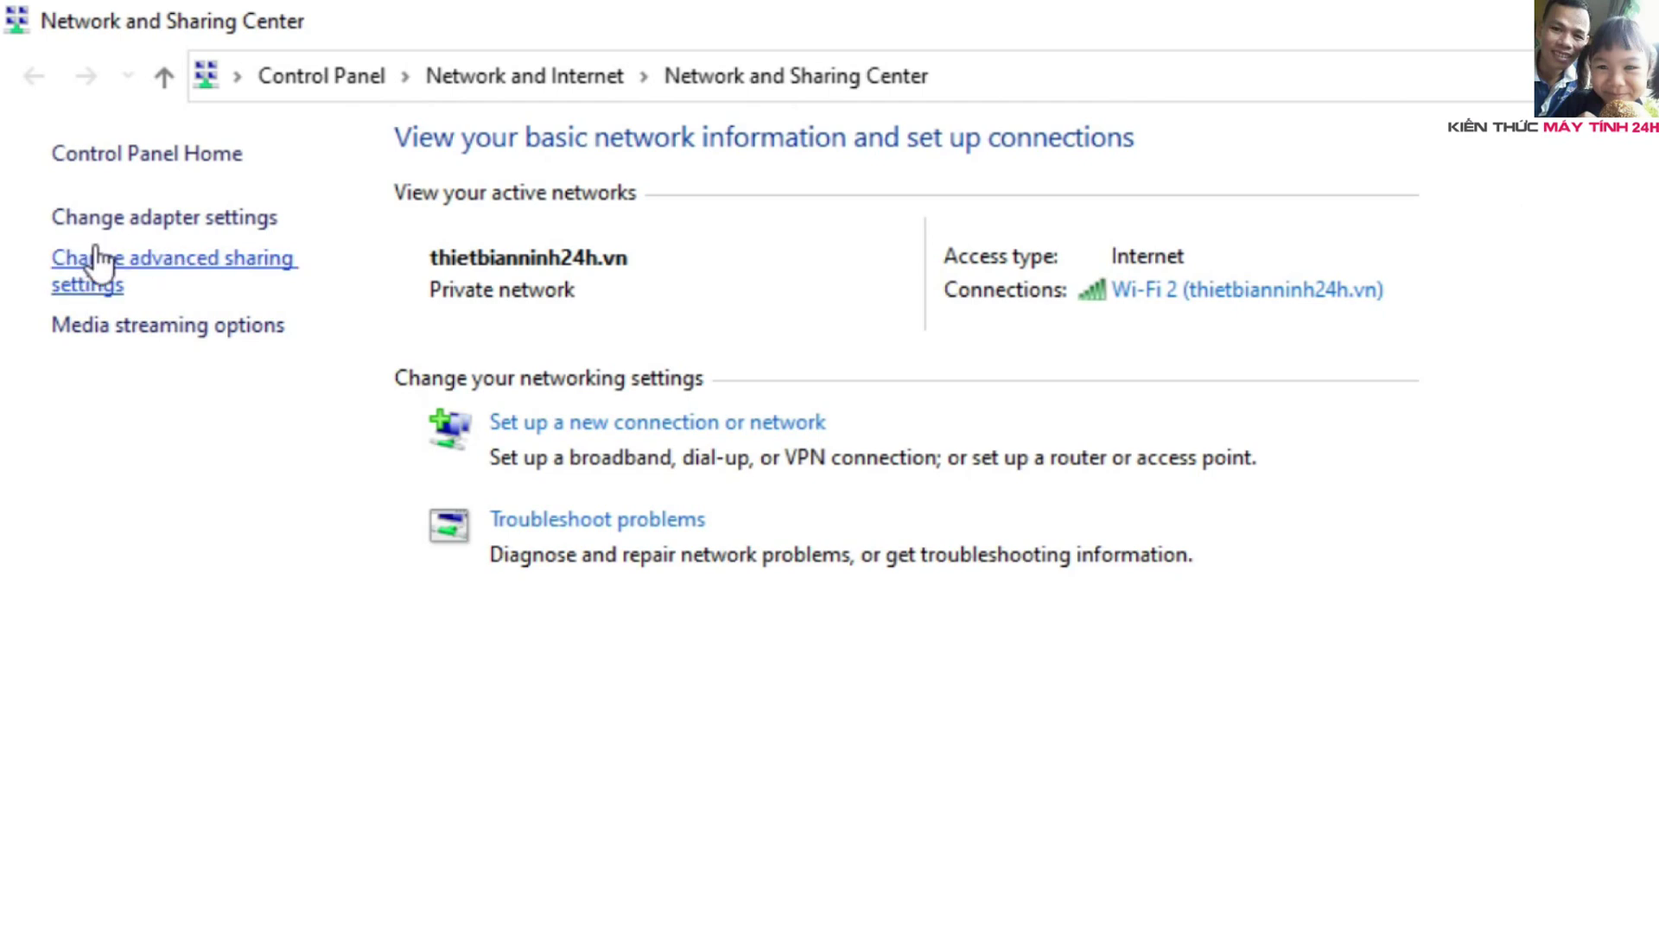
left_click(226, 259)
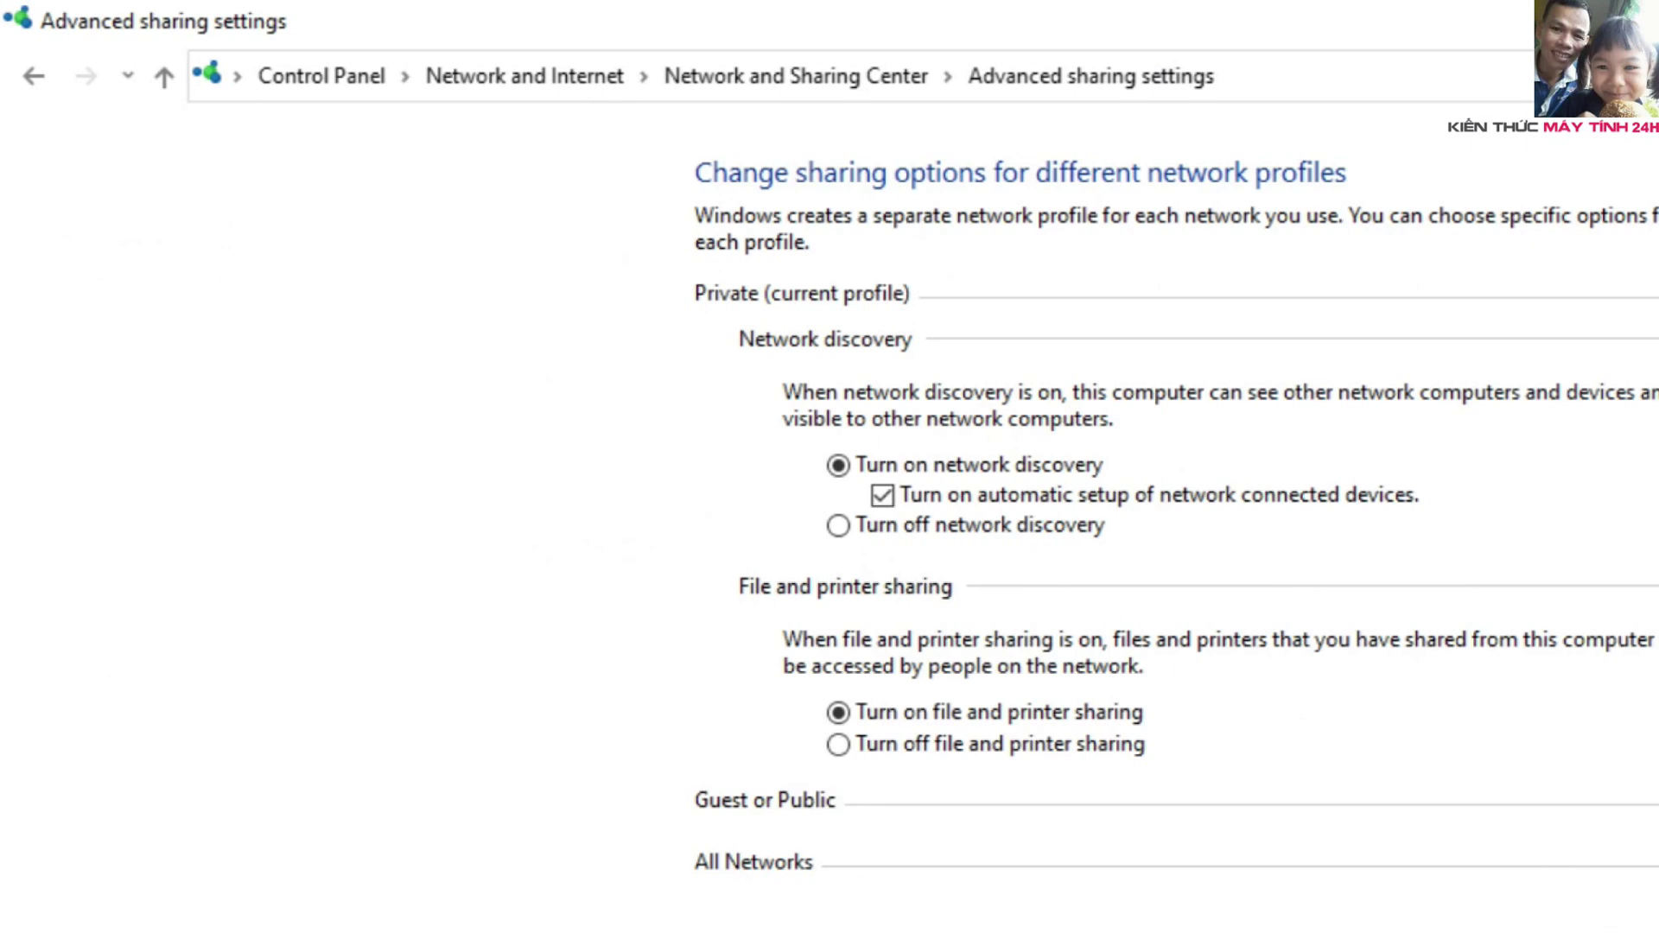
left_click(1544, 490)
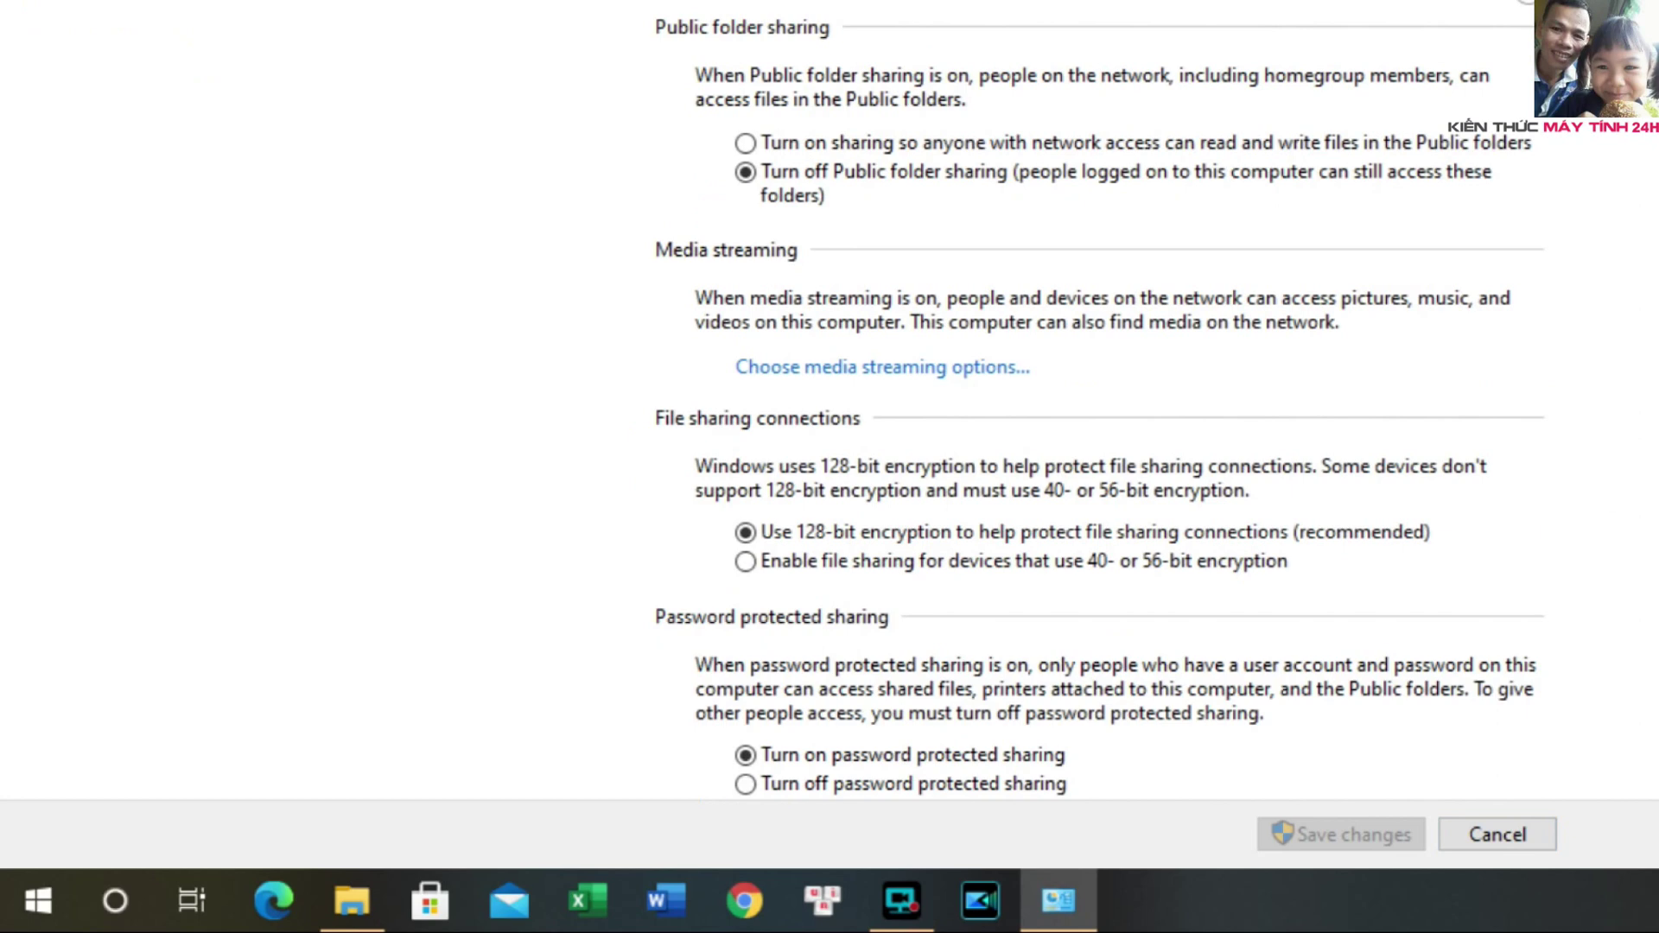
scroll(1100, 400, "down", 1)
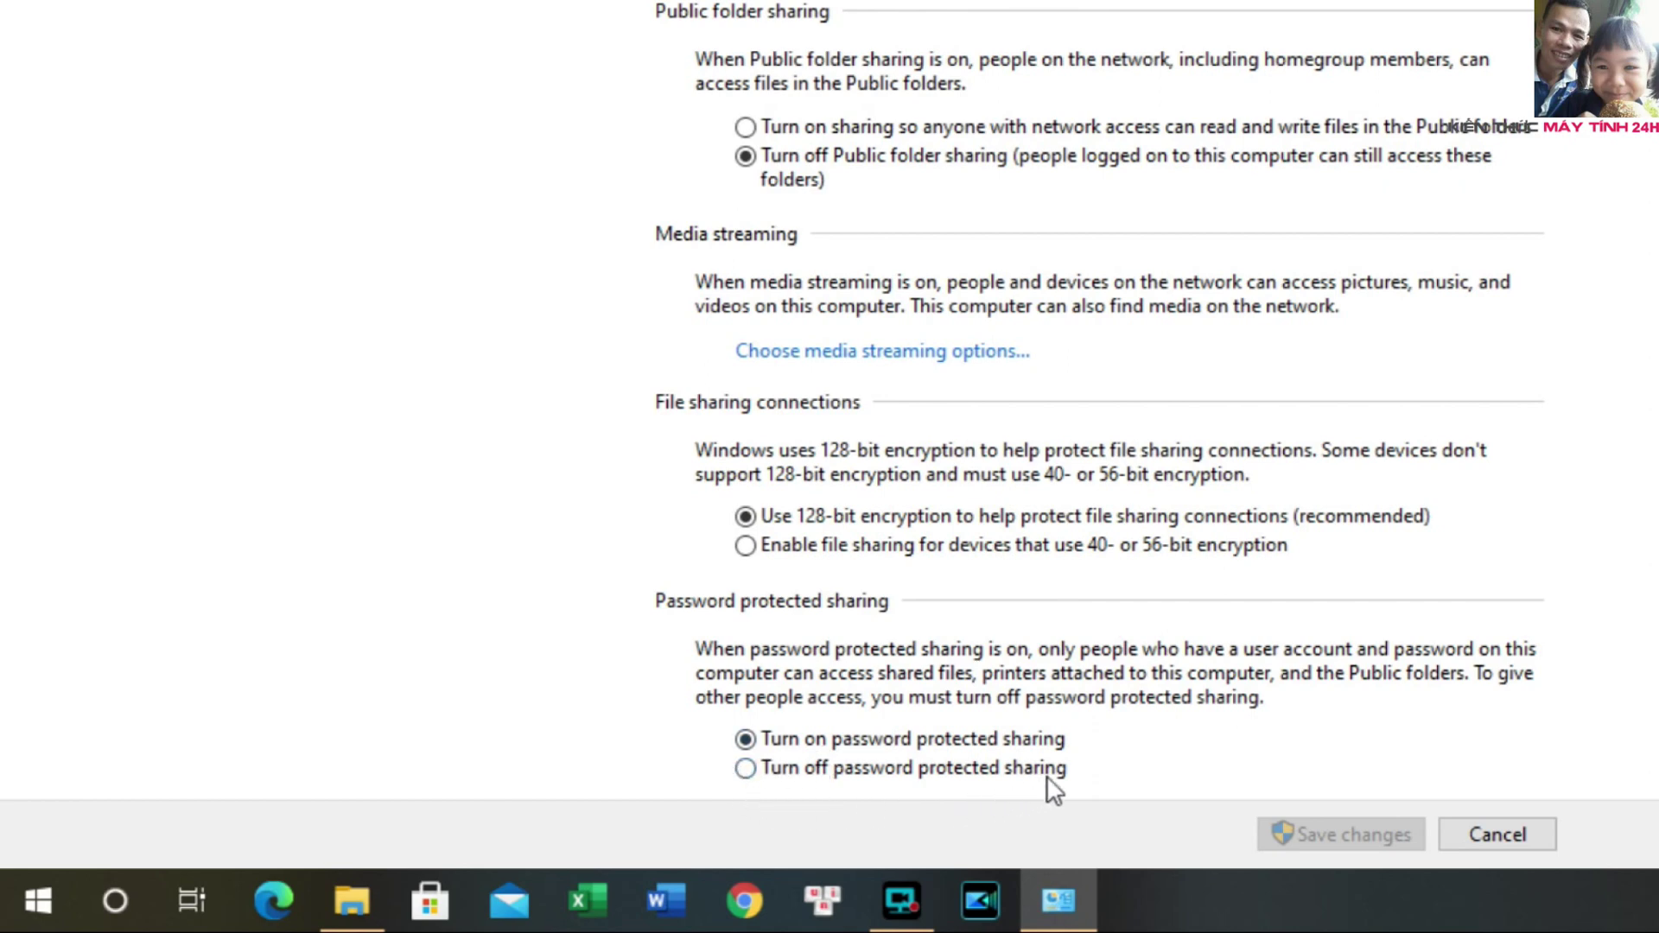
left_click(745, 768)
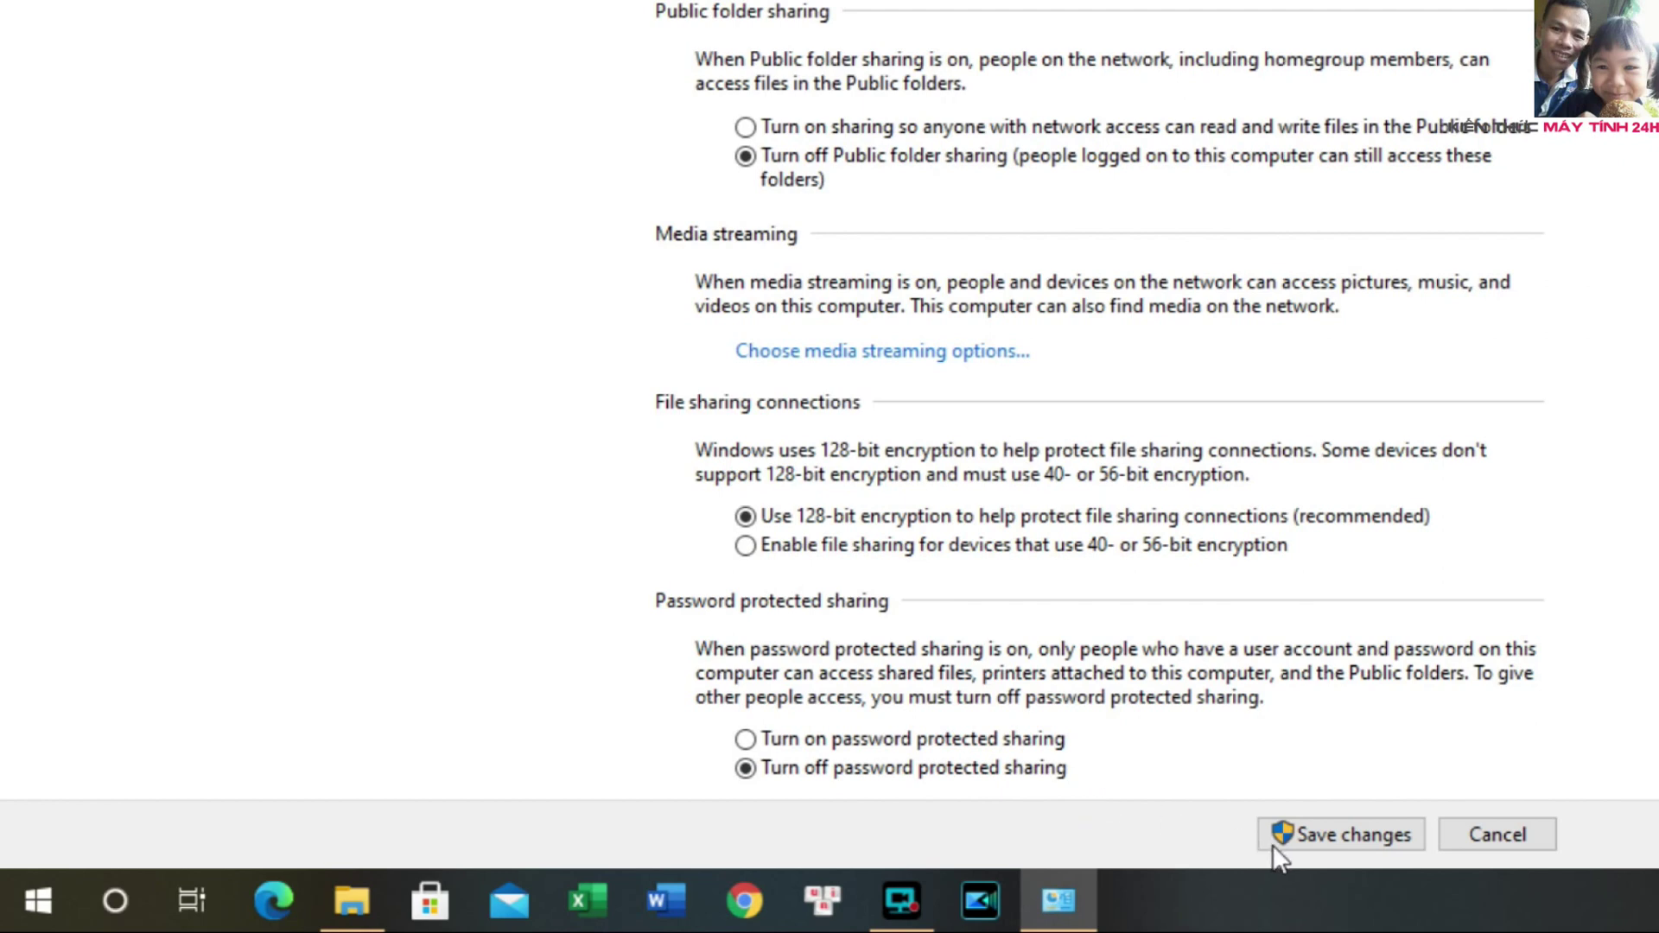
left_click(1391, 837)
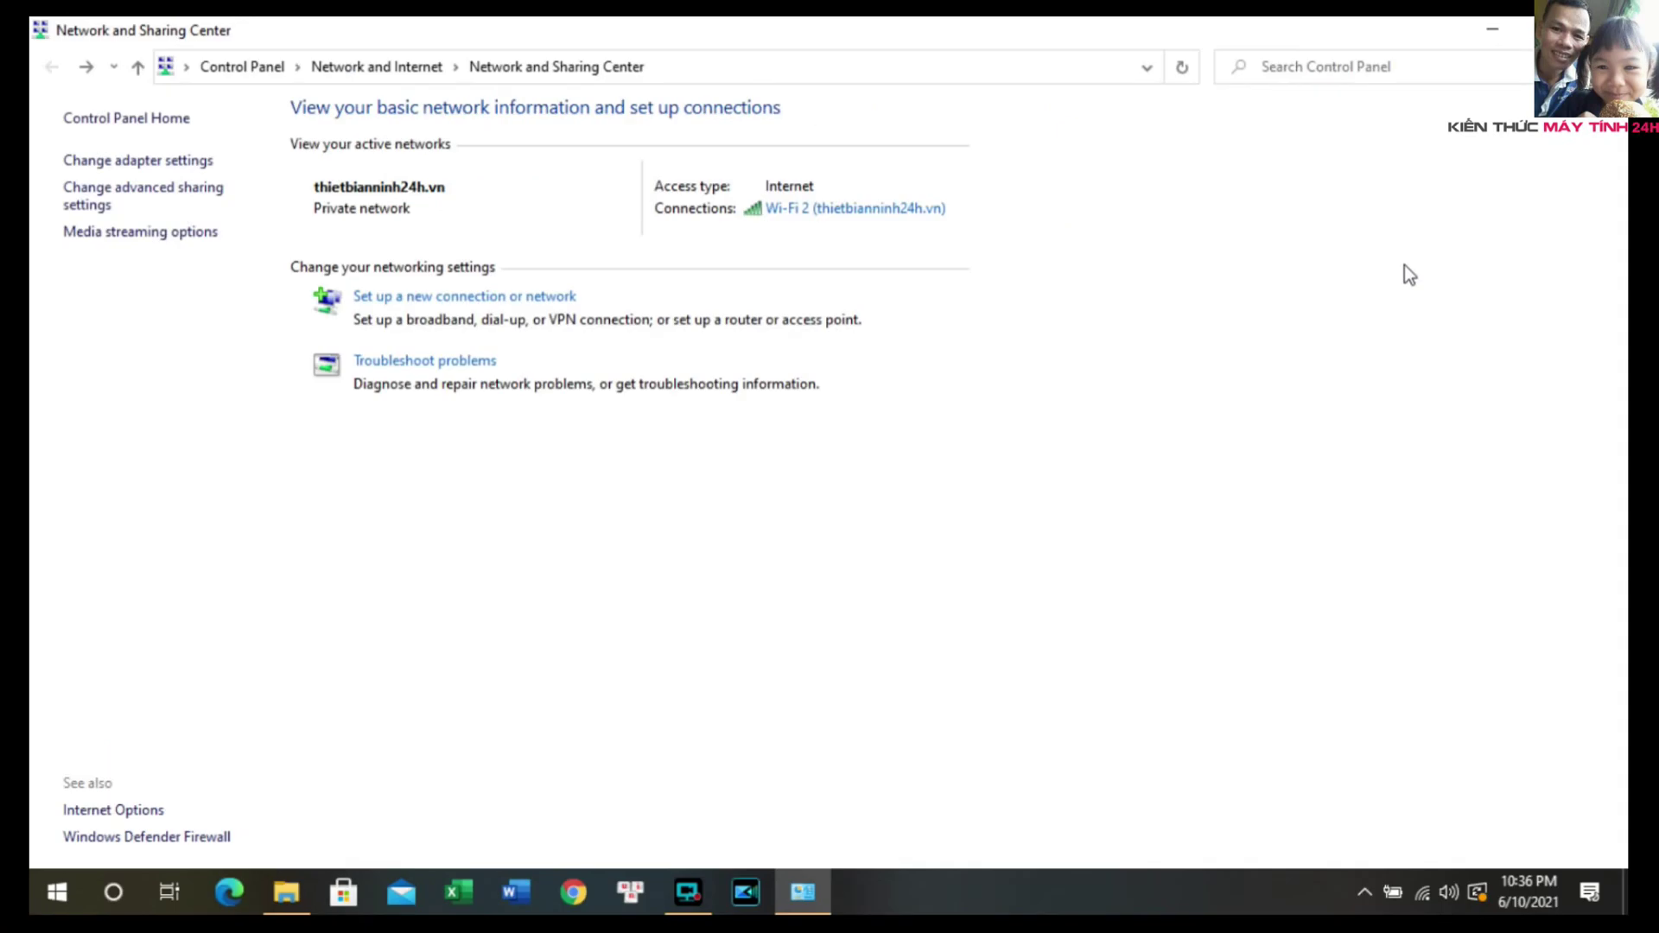
key("alt+F4")
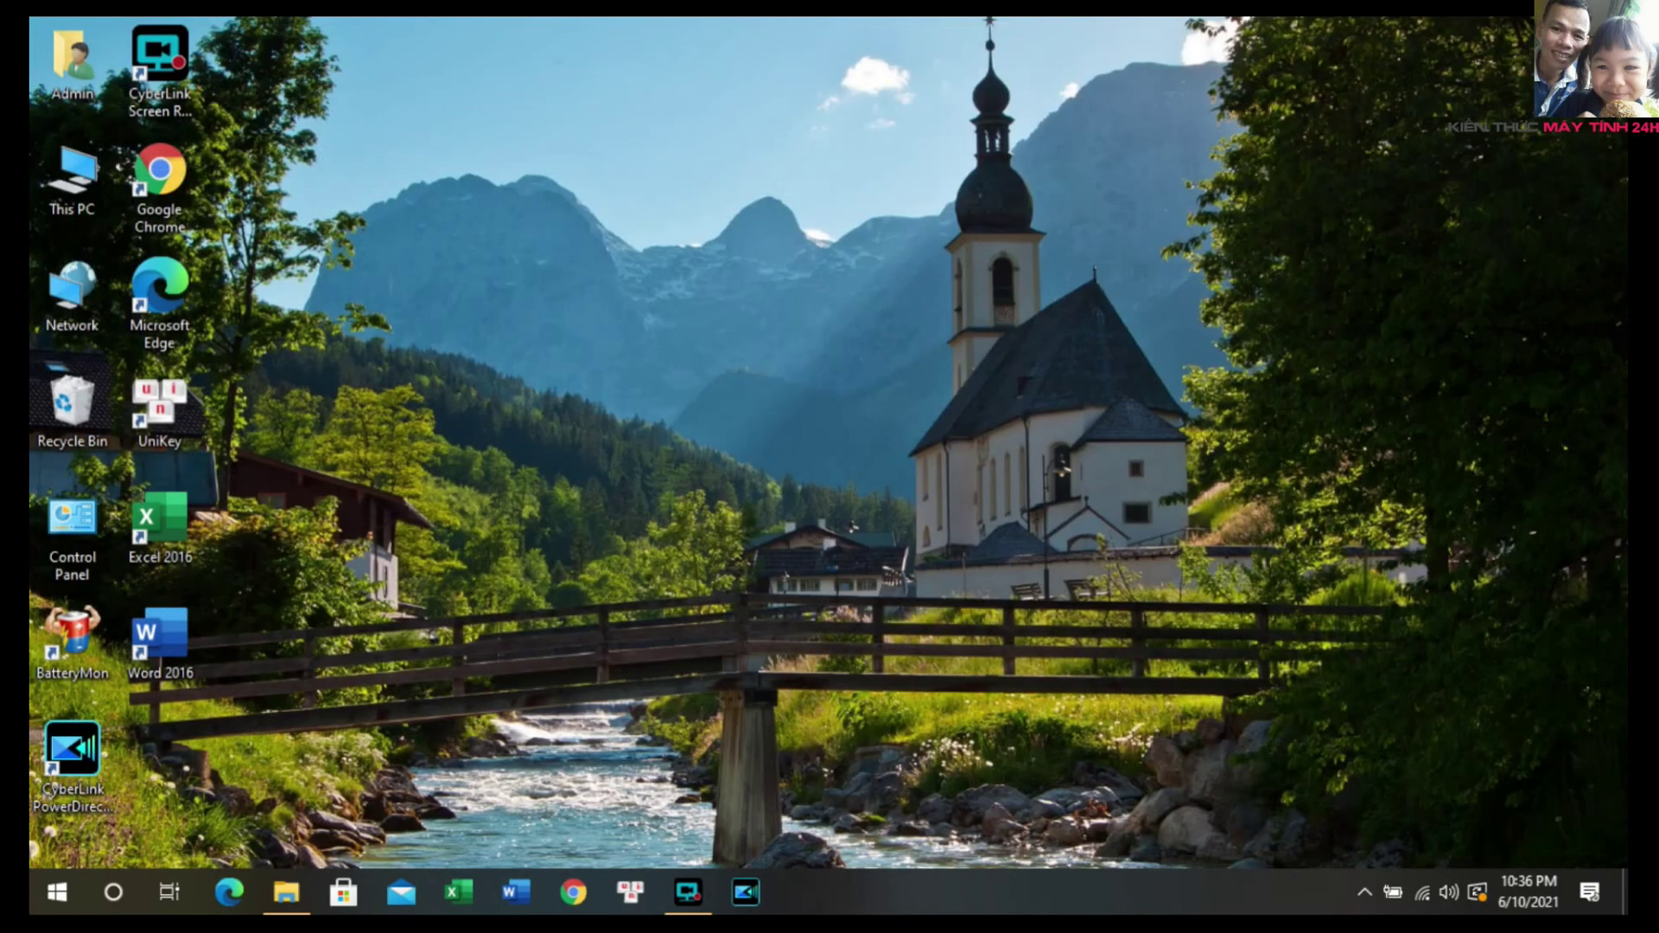
Step: Open the properties of the DATA (F:) drive from This PC
left_click(75, 185)
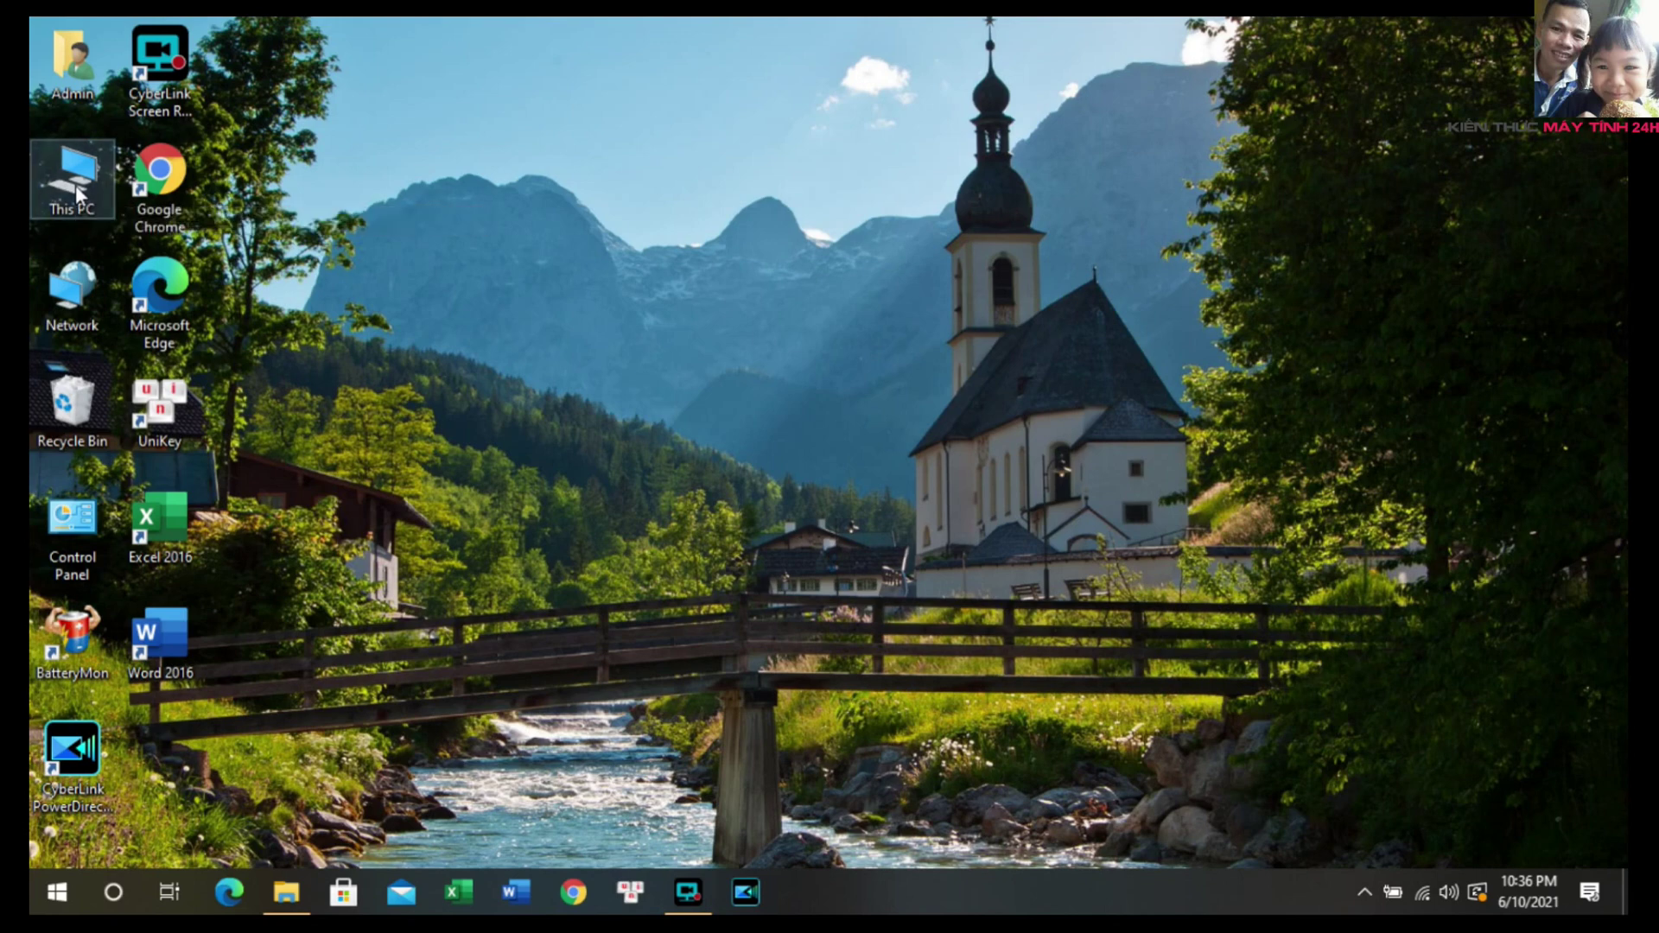
double_click(75, 185)
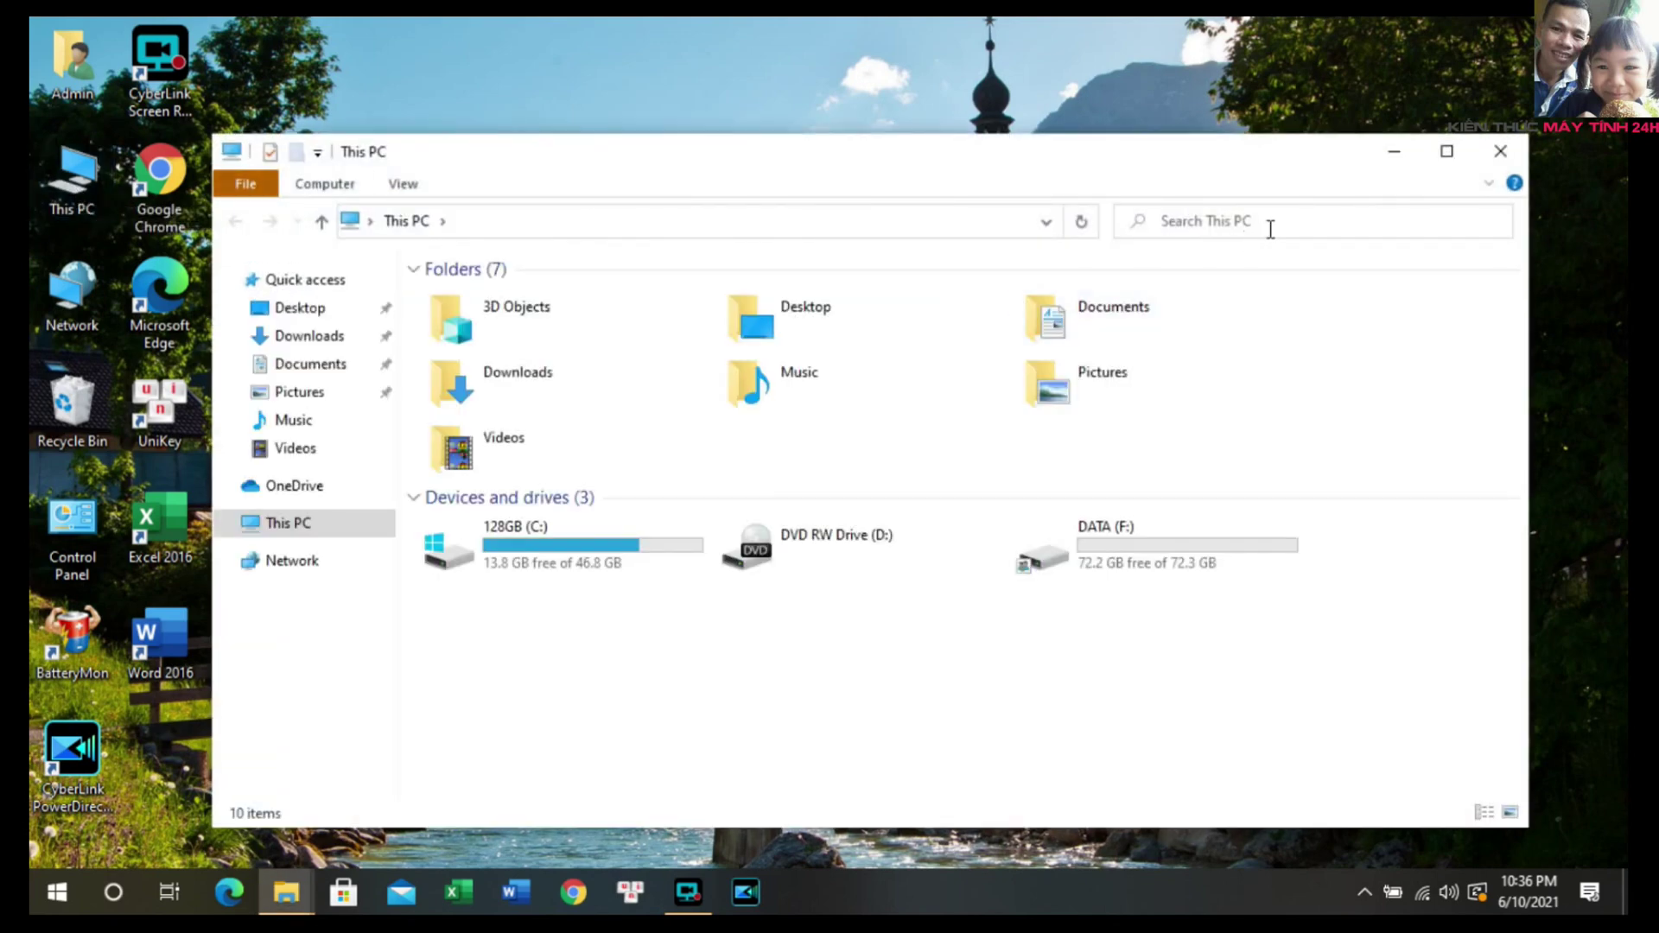
left_click(1446, 151)
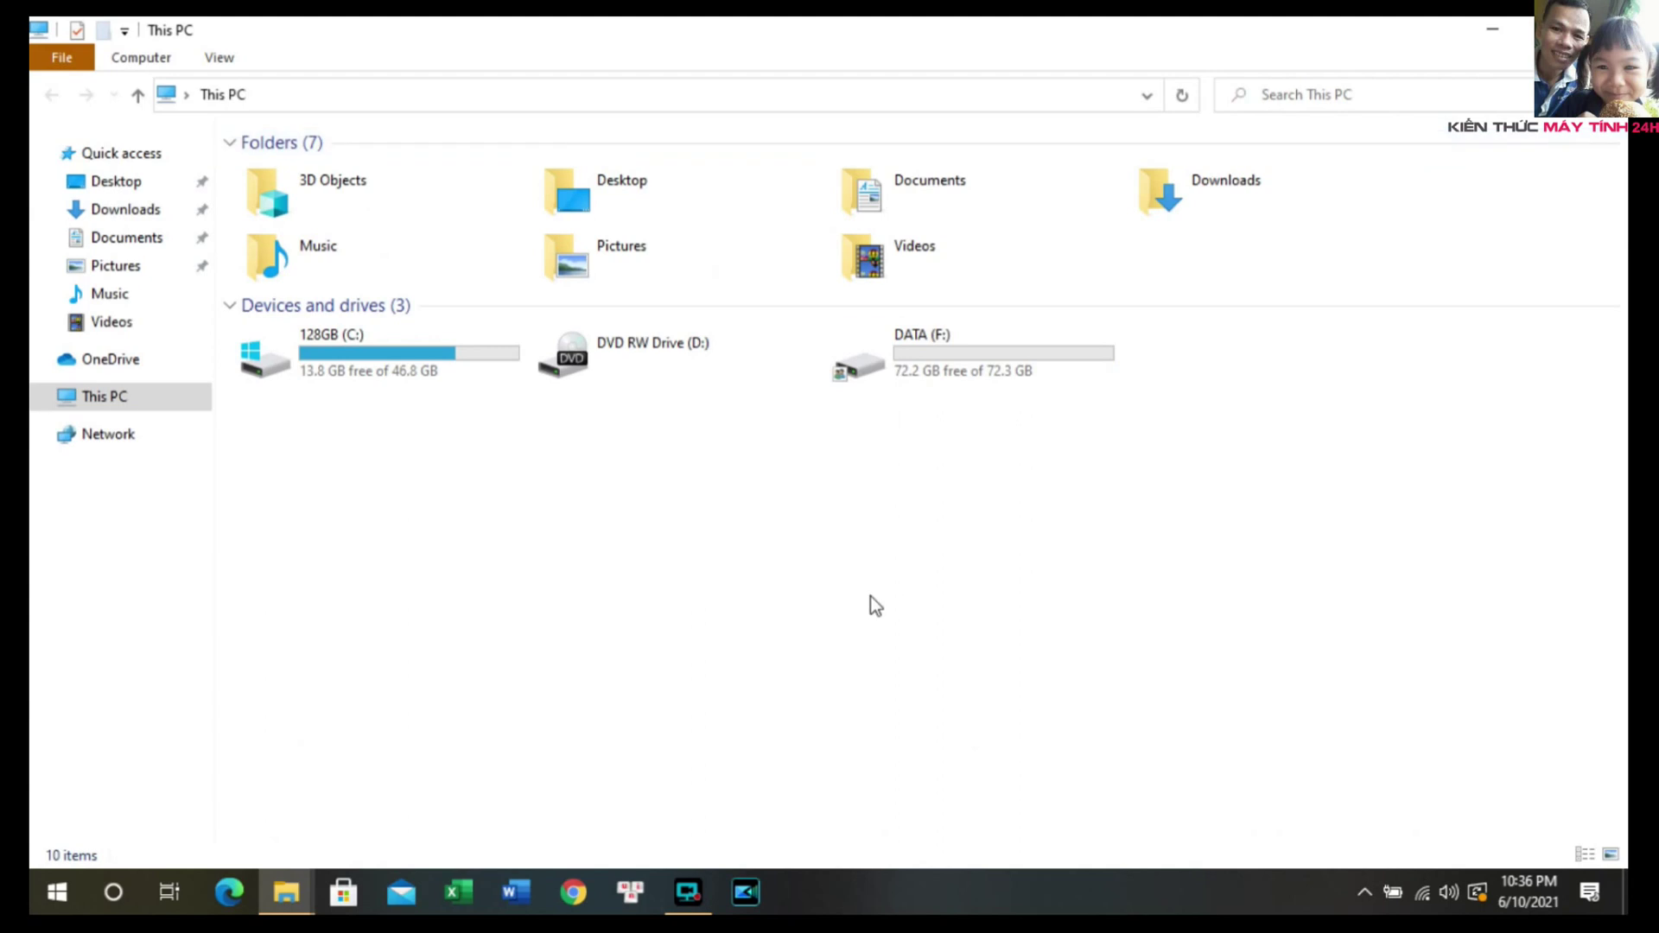
left_click(562, 111)
right_click(562, 111)
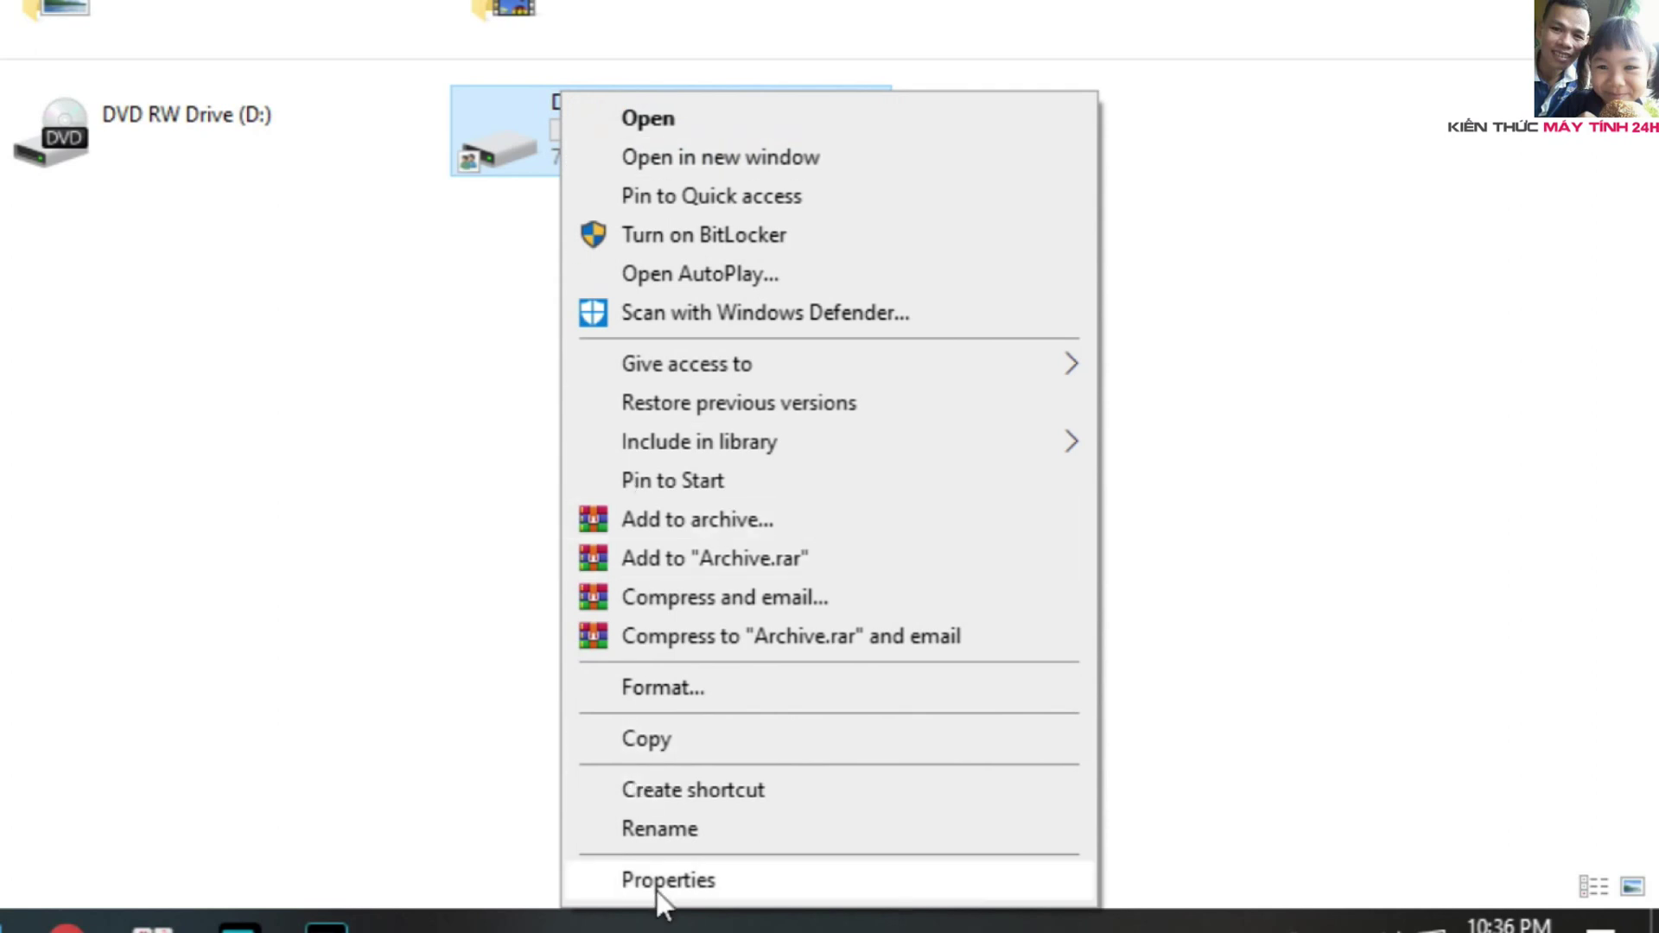
left_click(688, 881)
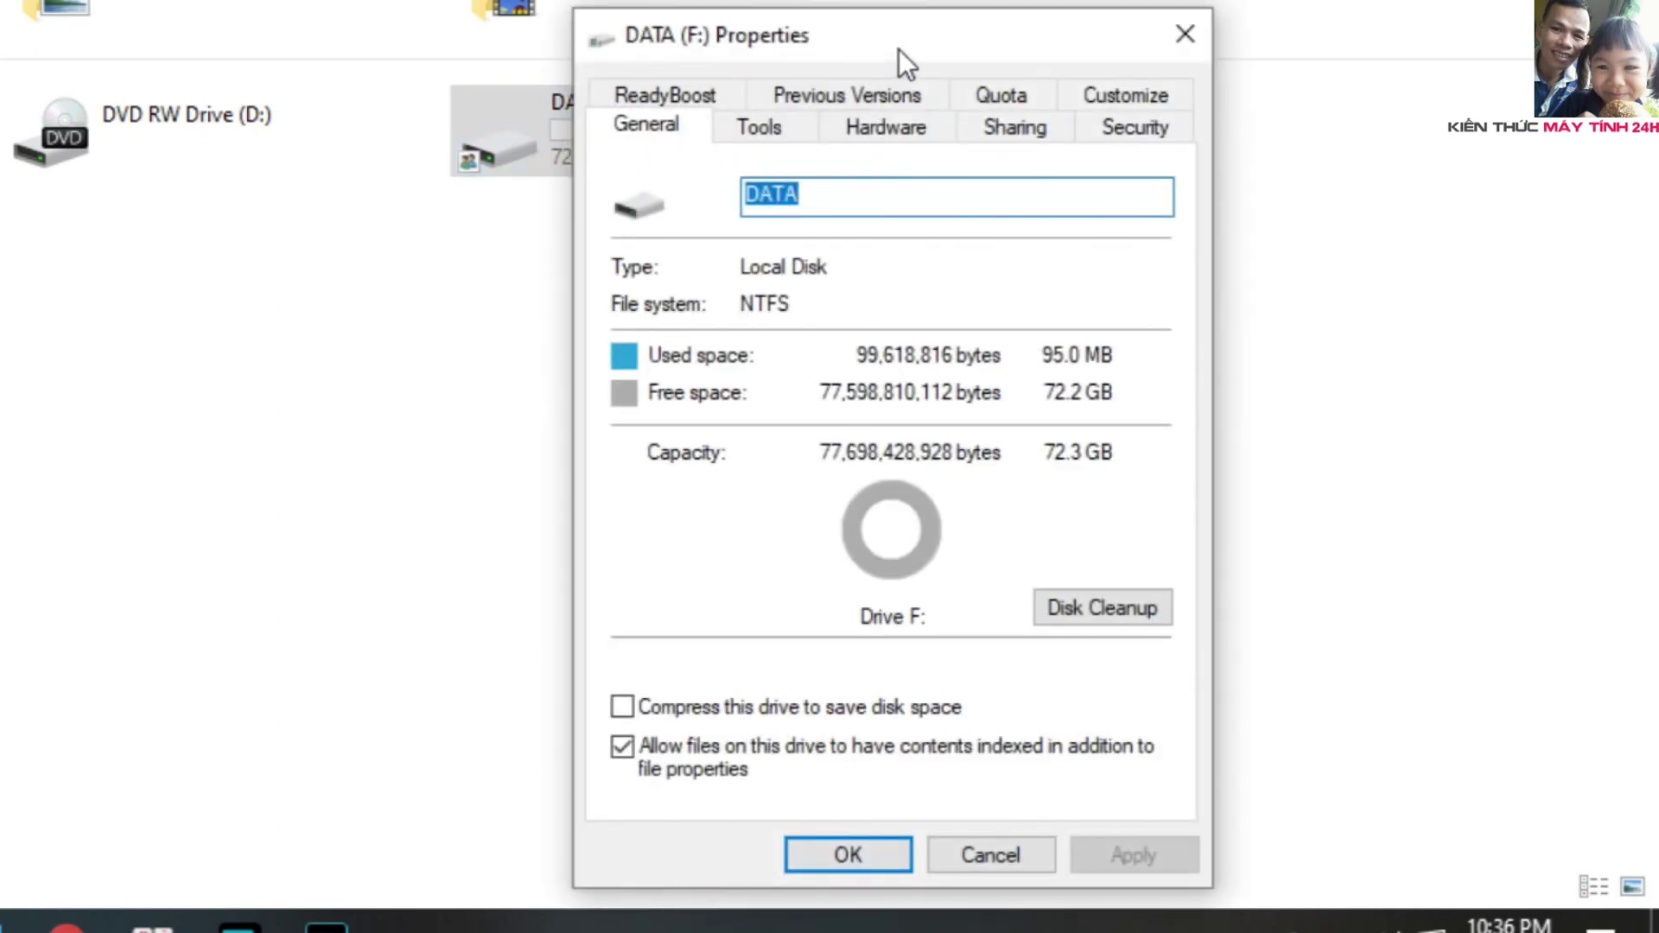
left_click_drag(904, 28, 863, 24)
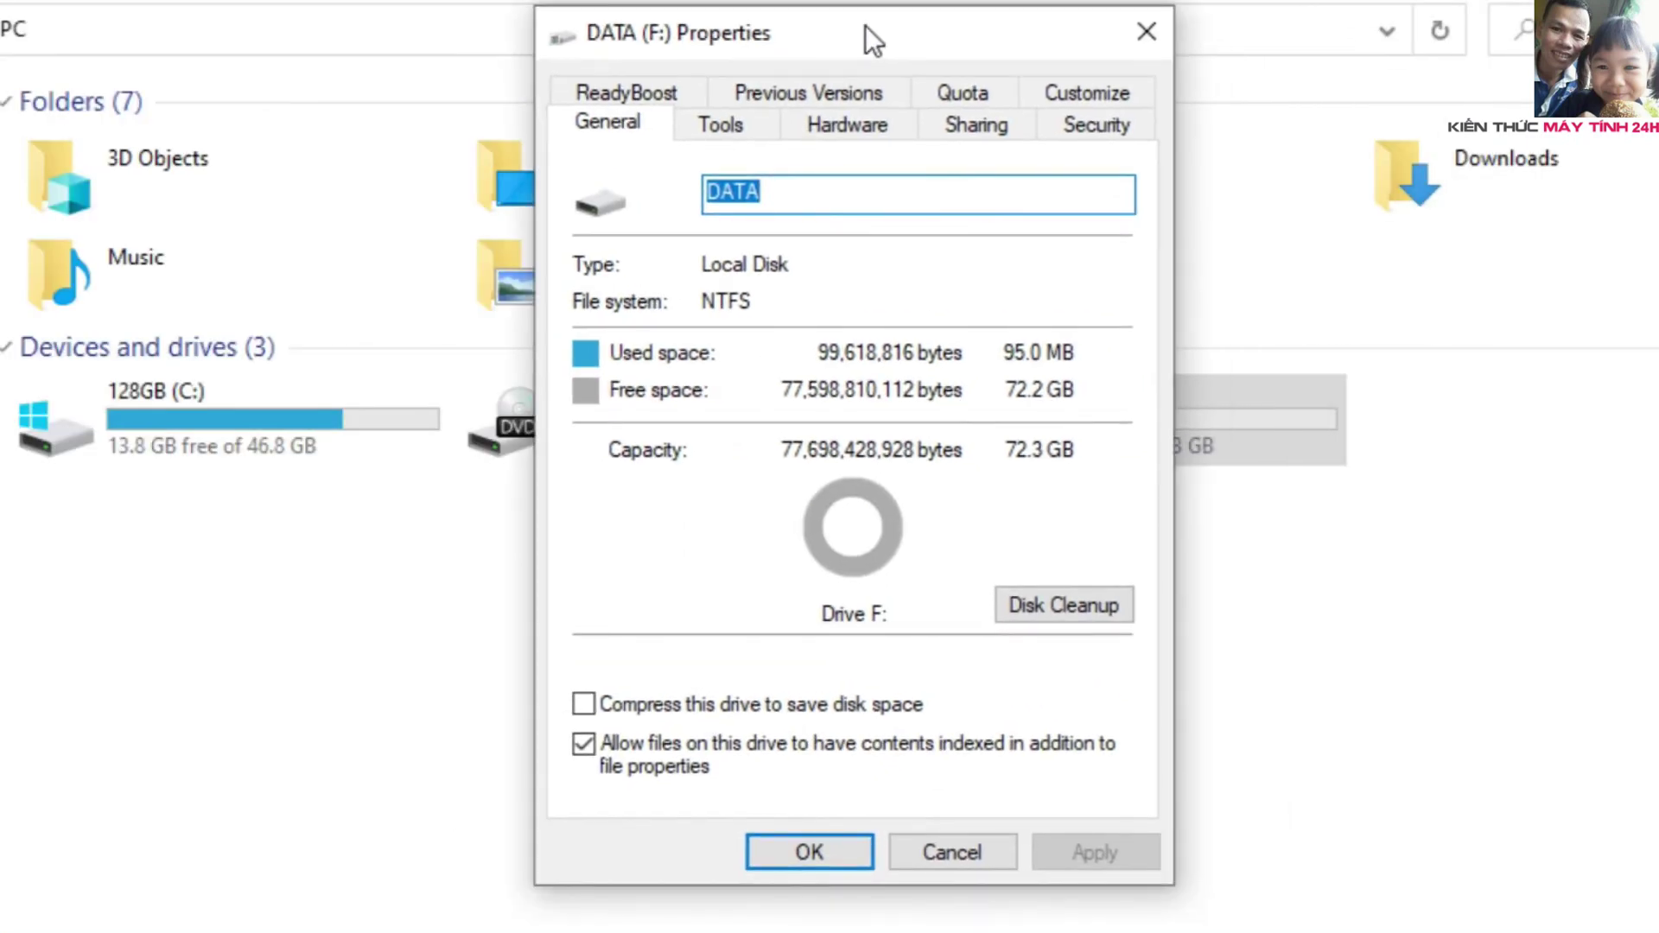
Step: Check the advanced sharing settings of the DATA (F:) drive, keeping it shared under the share name F
left_click(1097, 121)
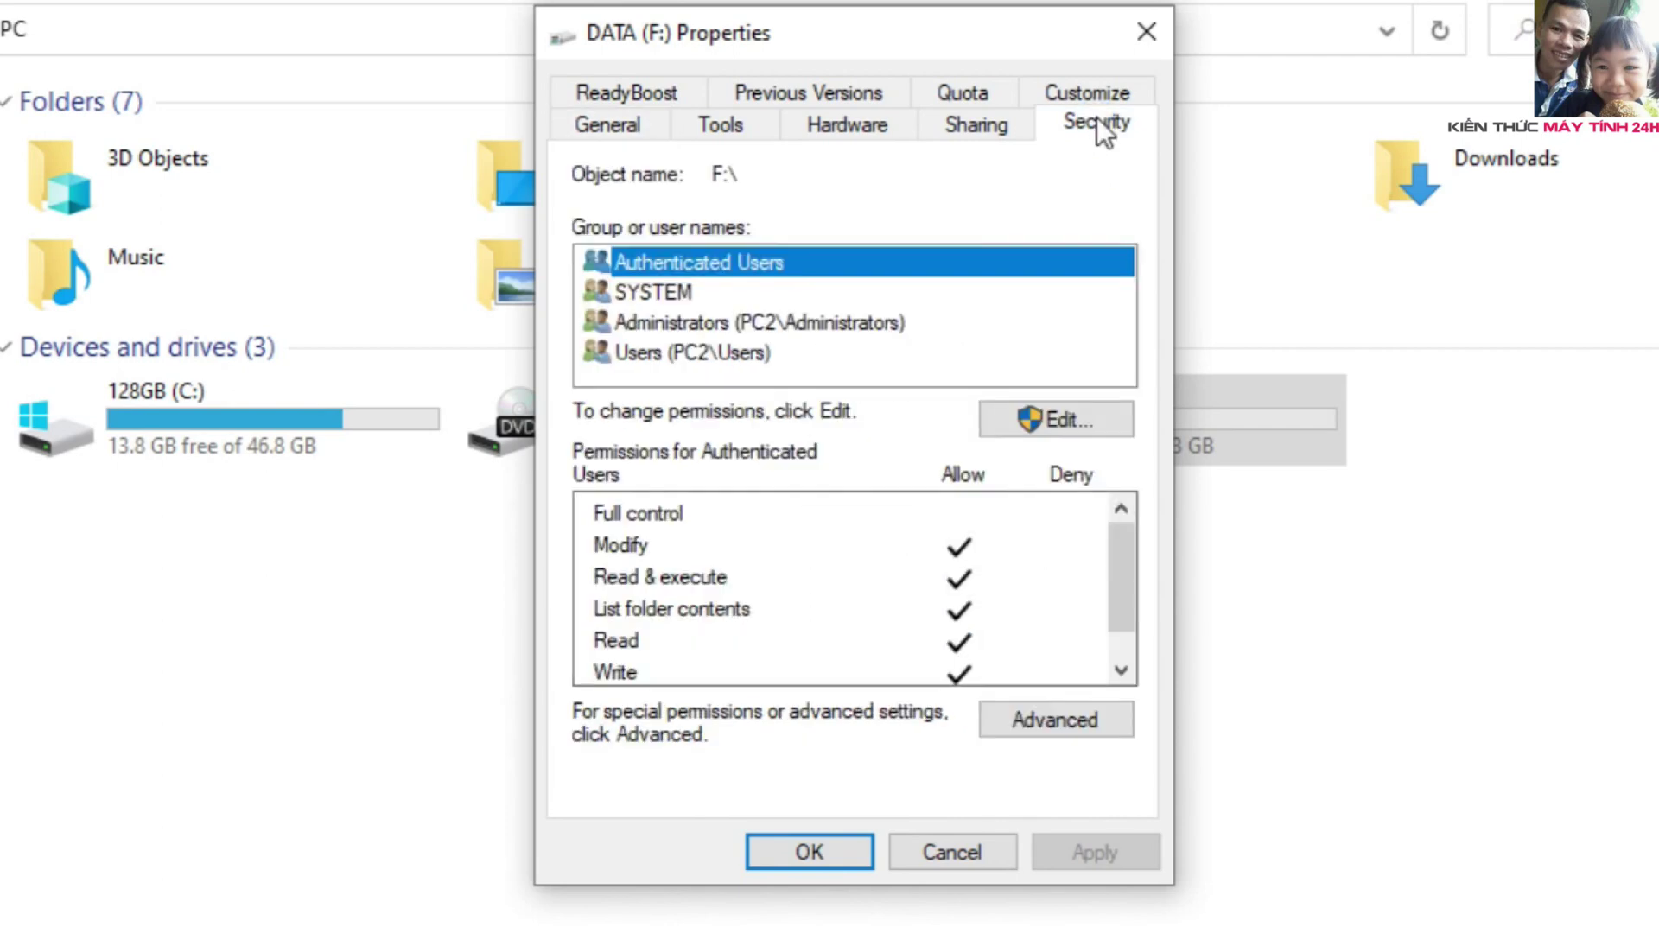
left_click(993, 127)
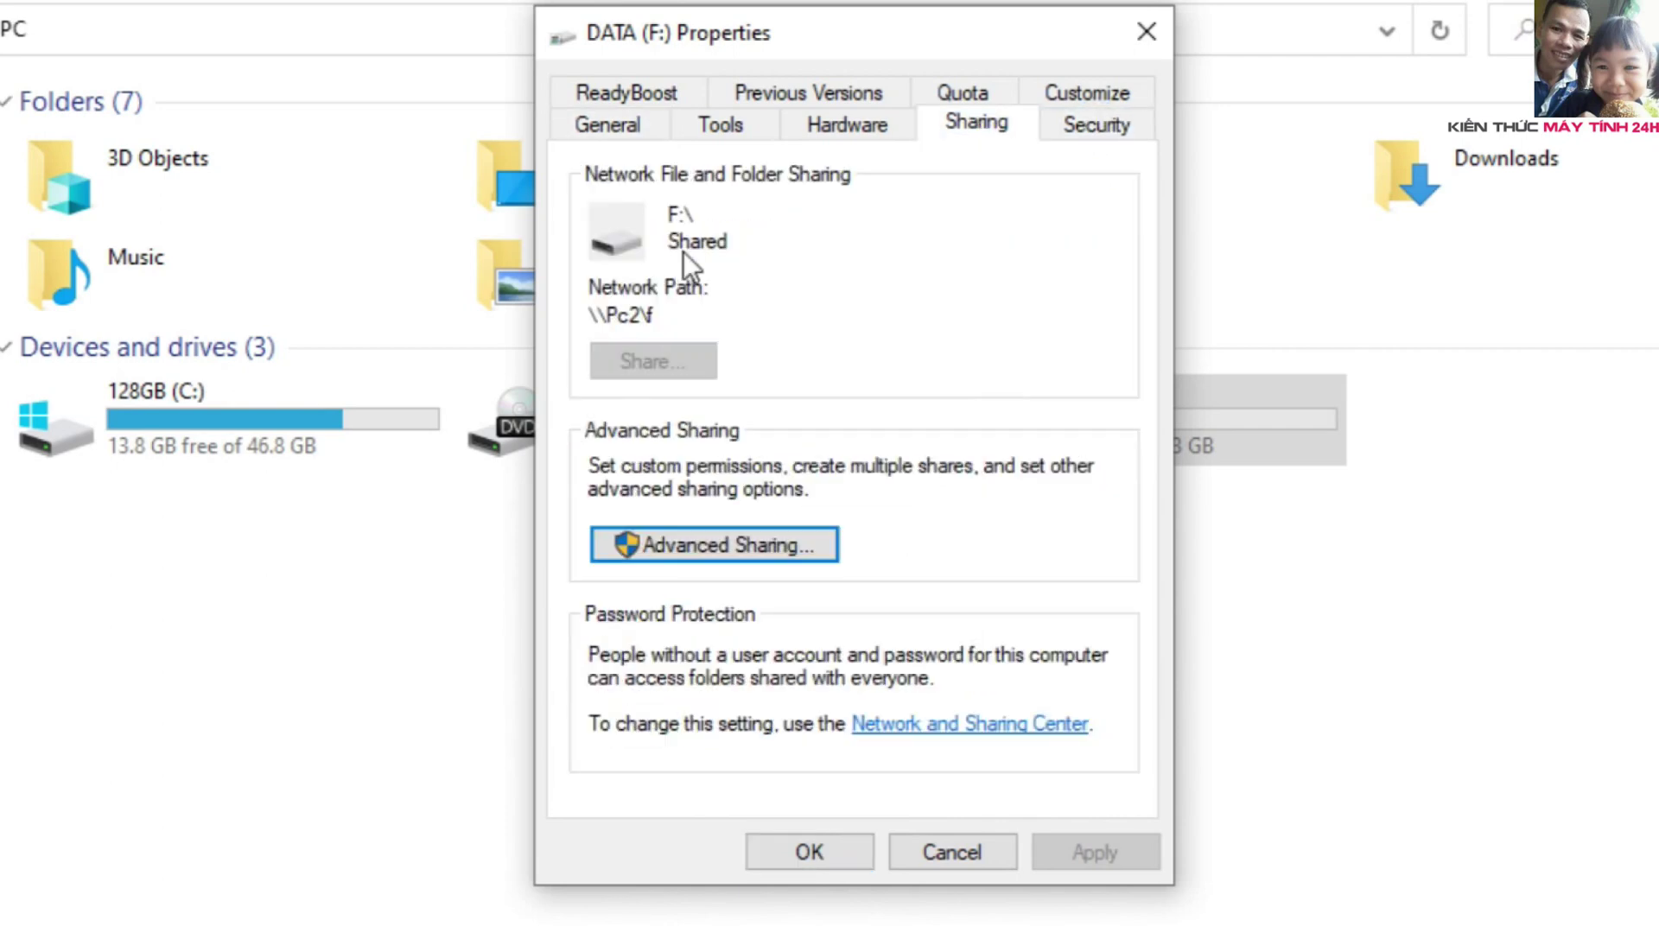
left_click(704, 543)
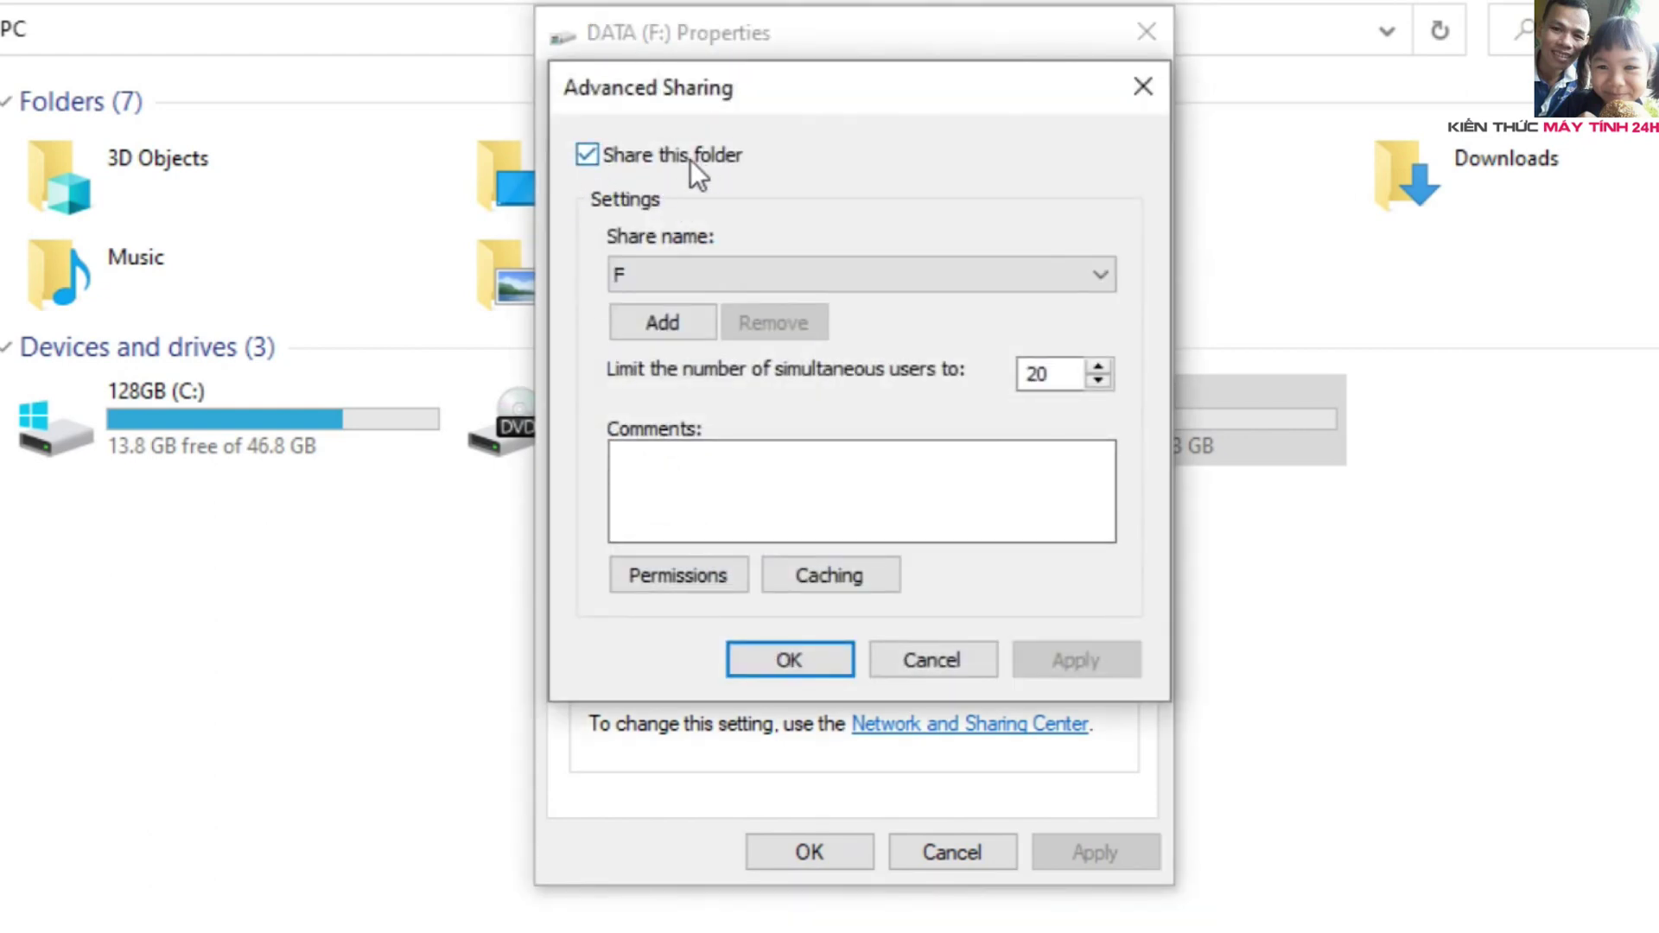
left_click(782, 670)
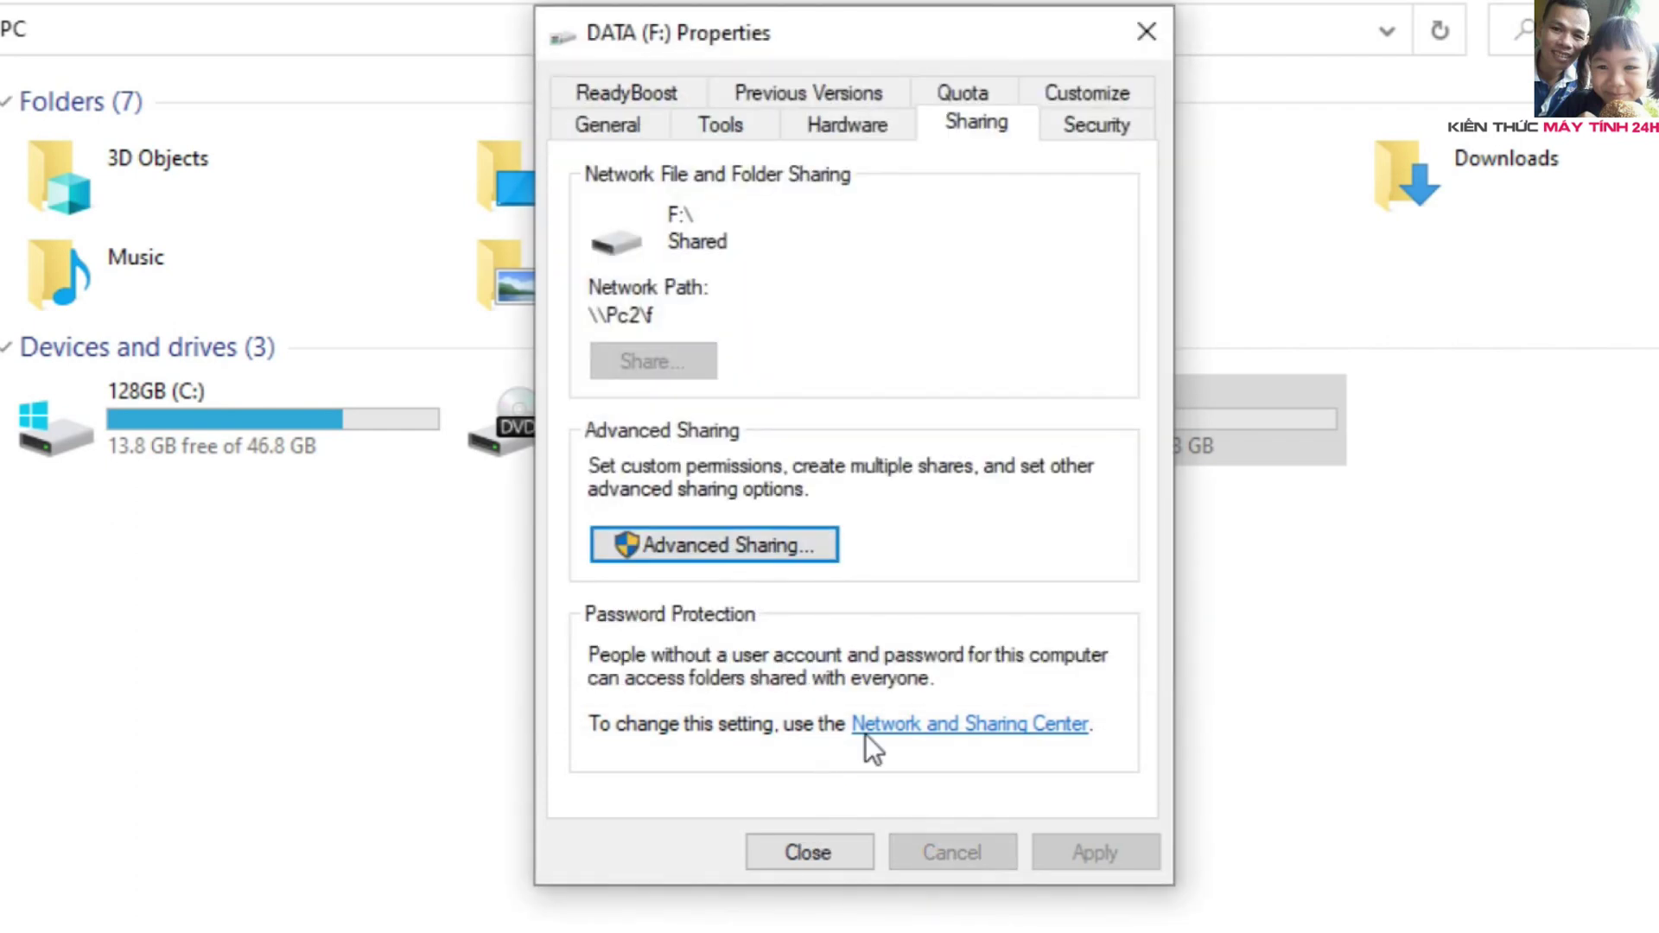
Step: Start adding an entry to the DATA (F:) drive's security permissions and list all users and groups on PC2
left_click(1112, 122)
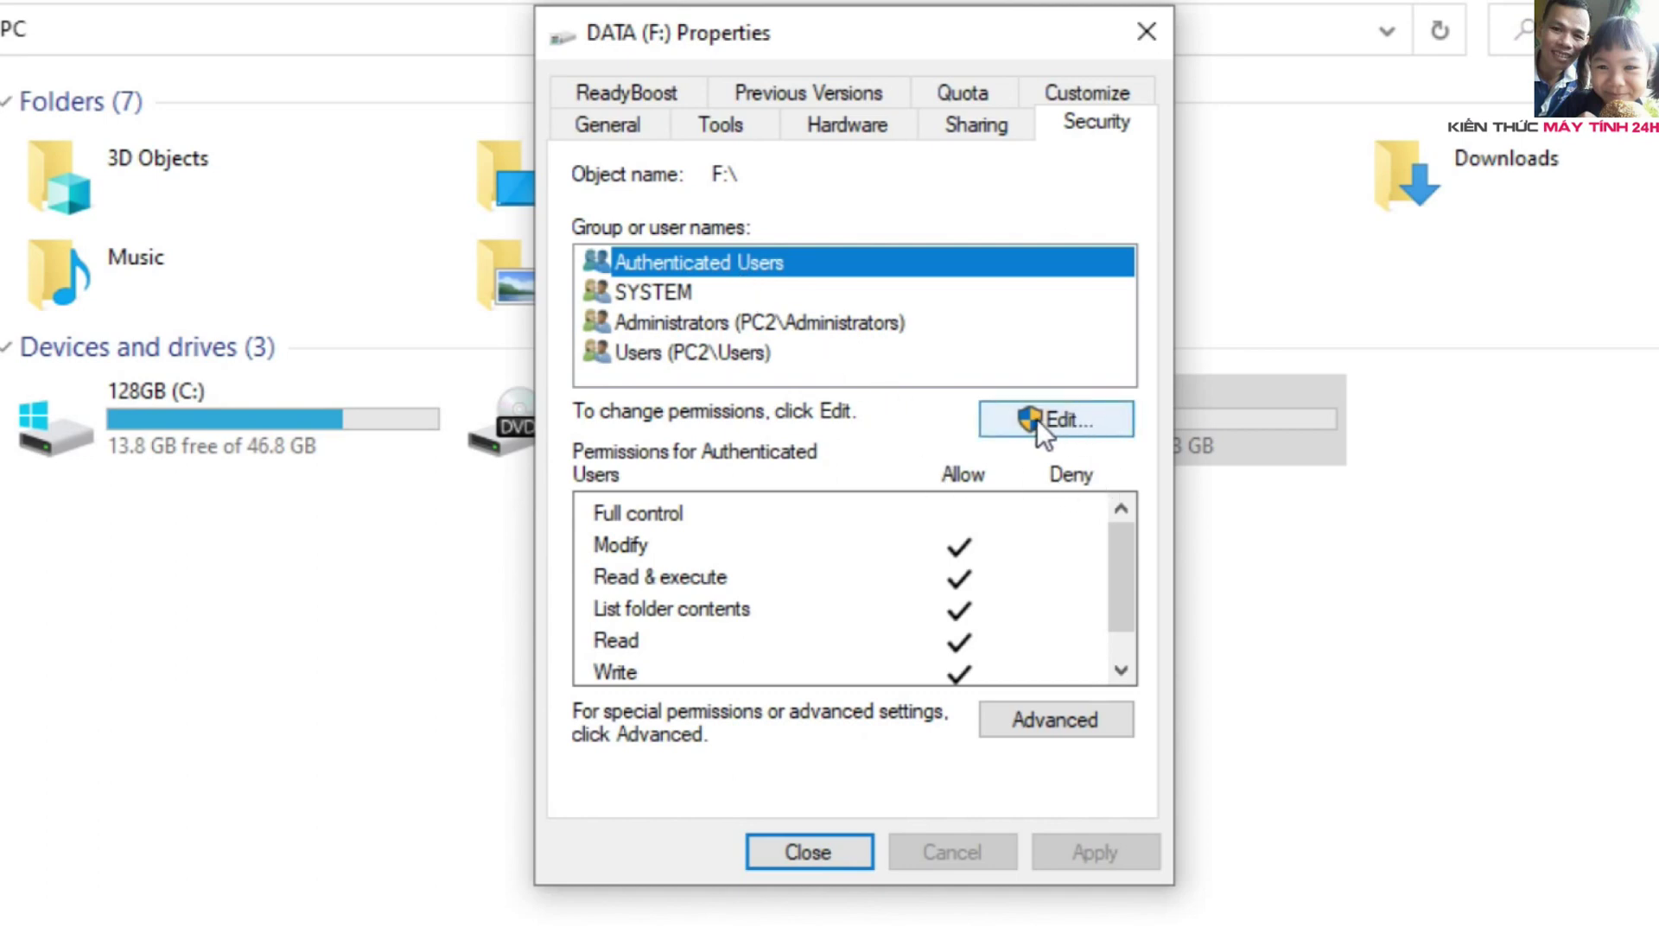
left_click(1078, 419)
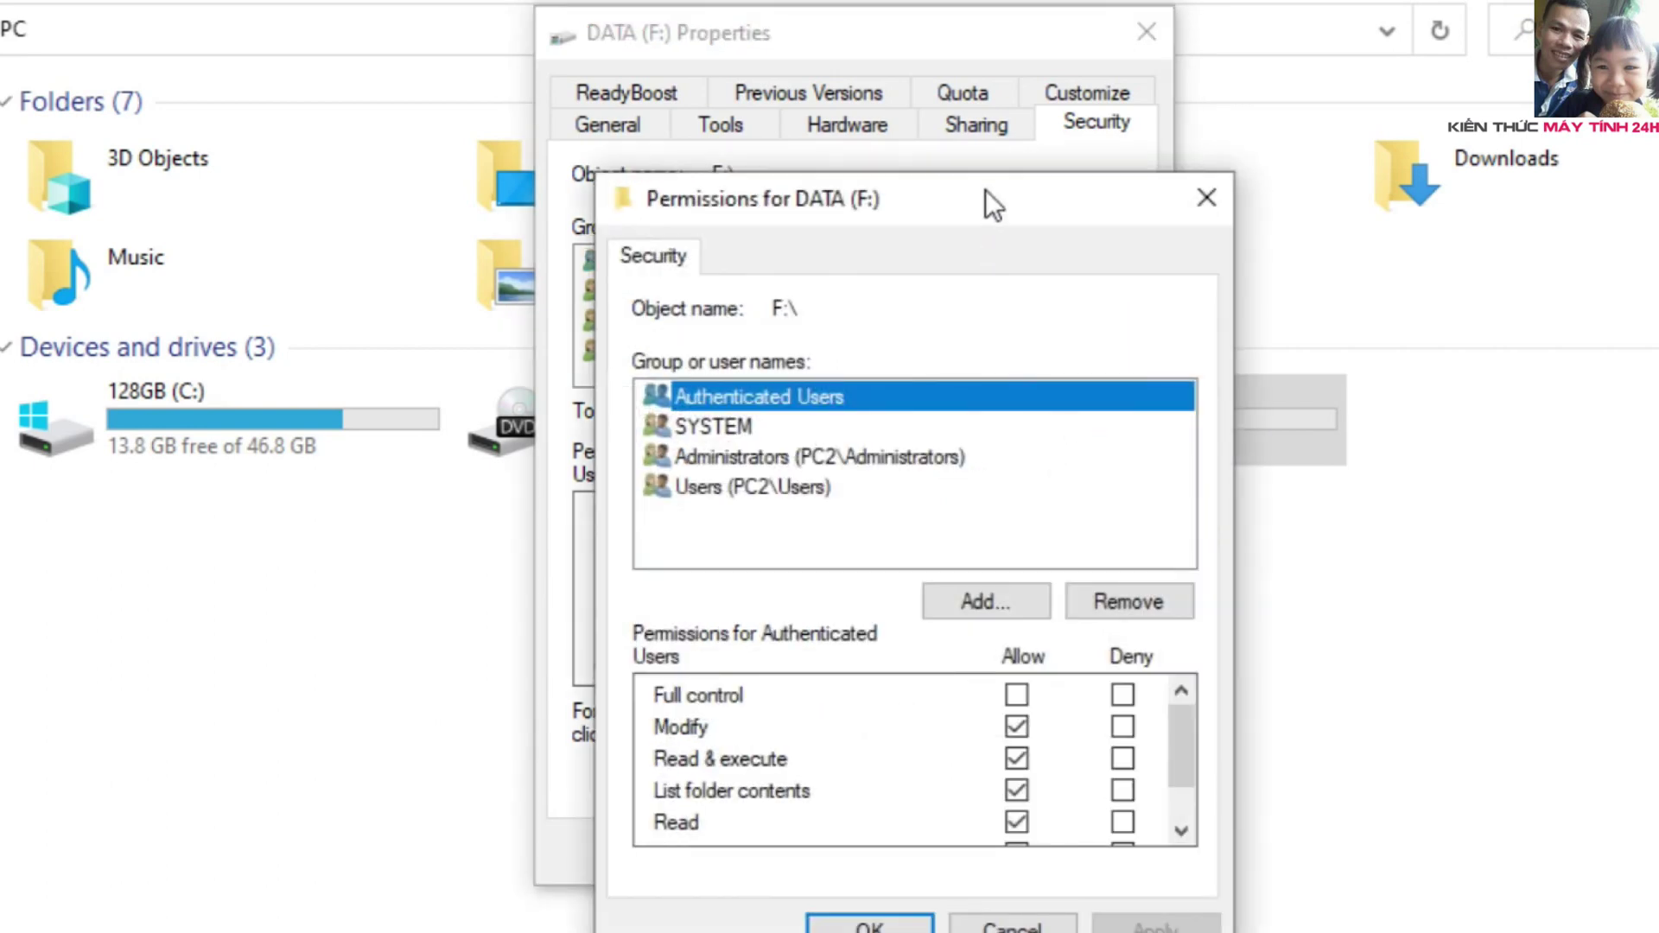
left_click_drag(985, 185, 858, 4)
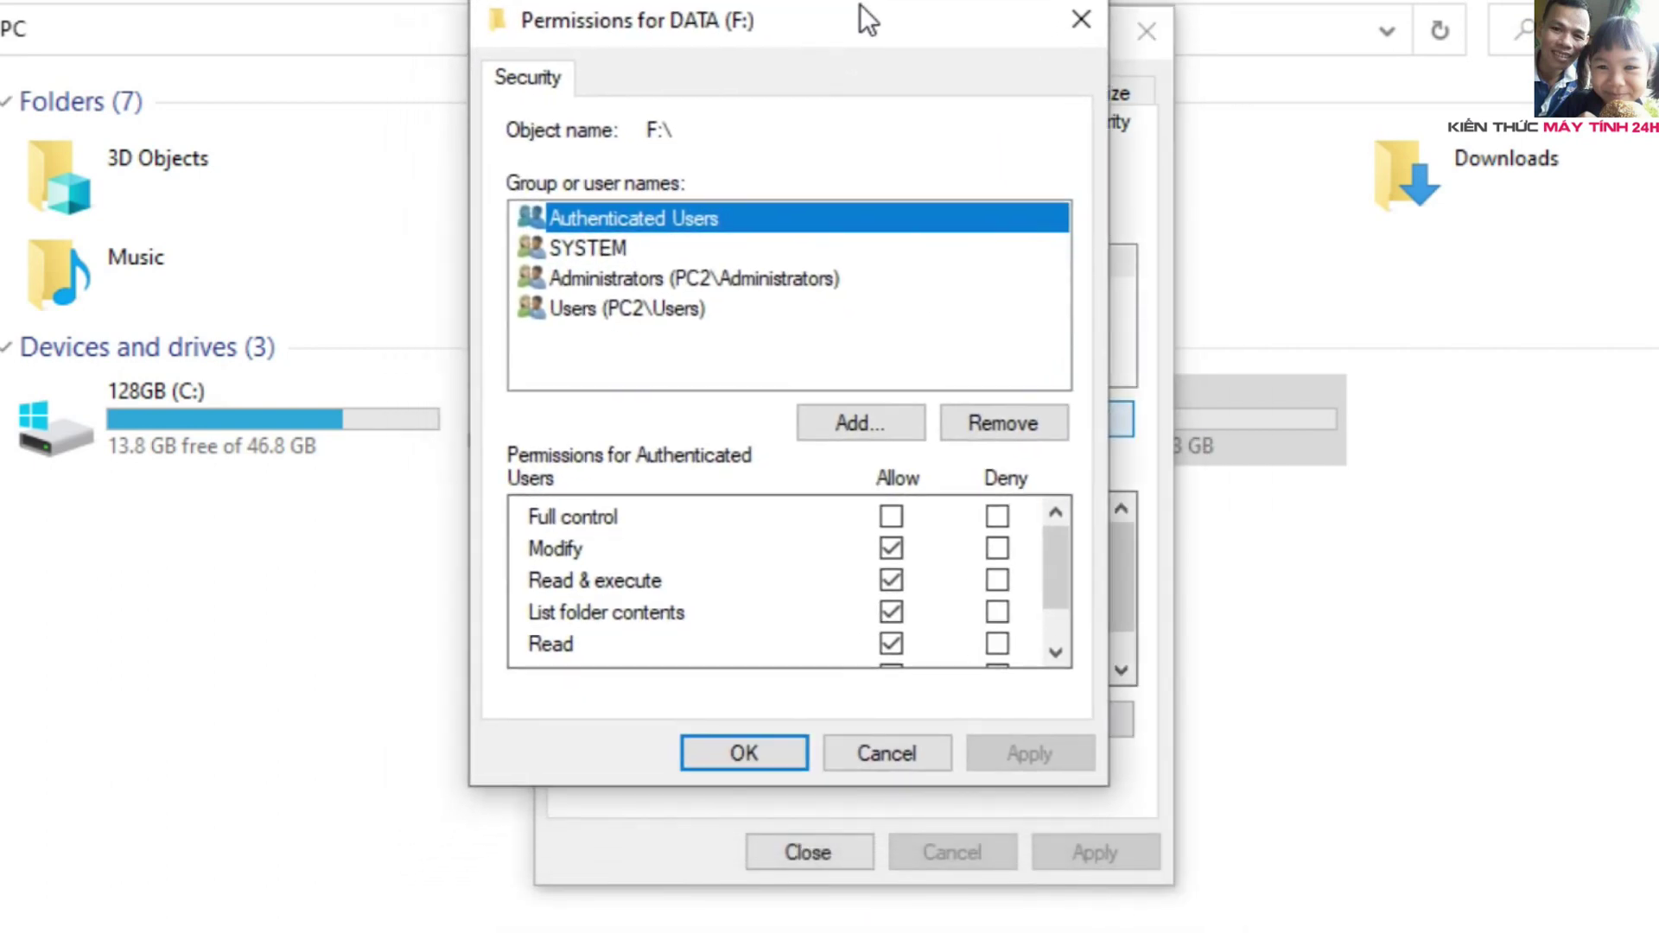
left_click(855, 414)
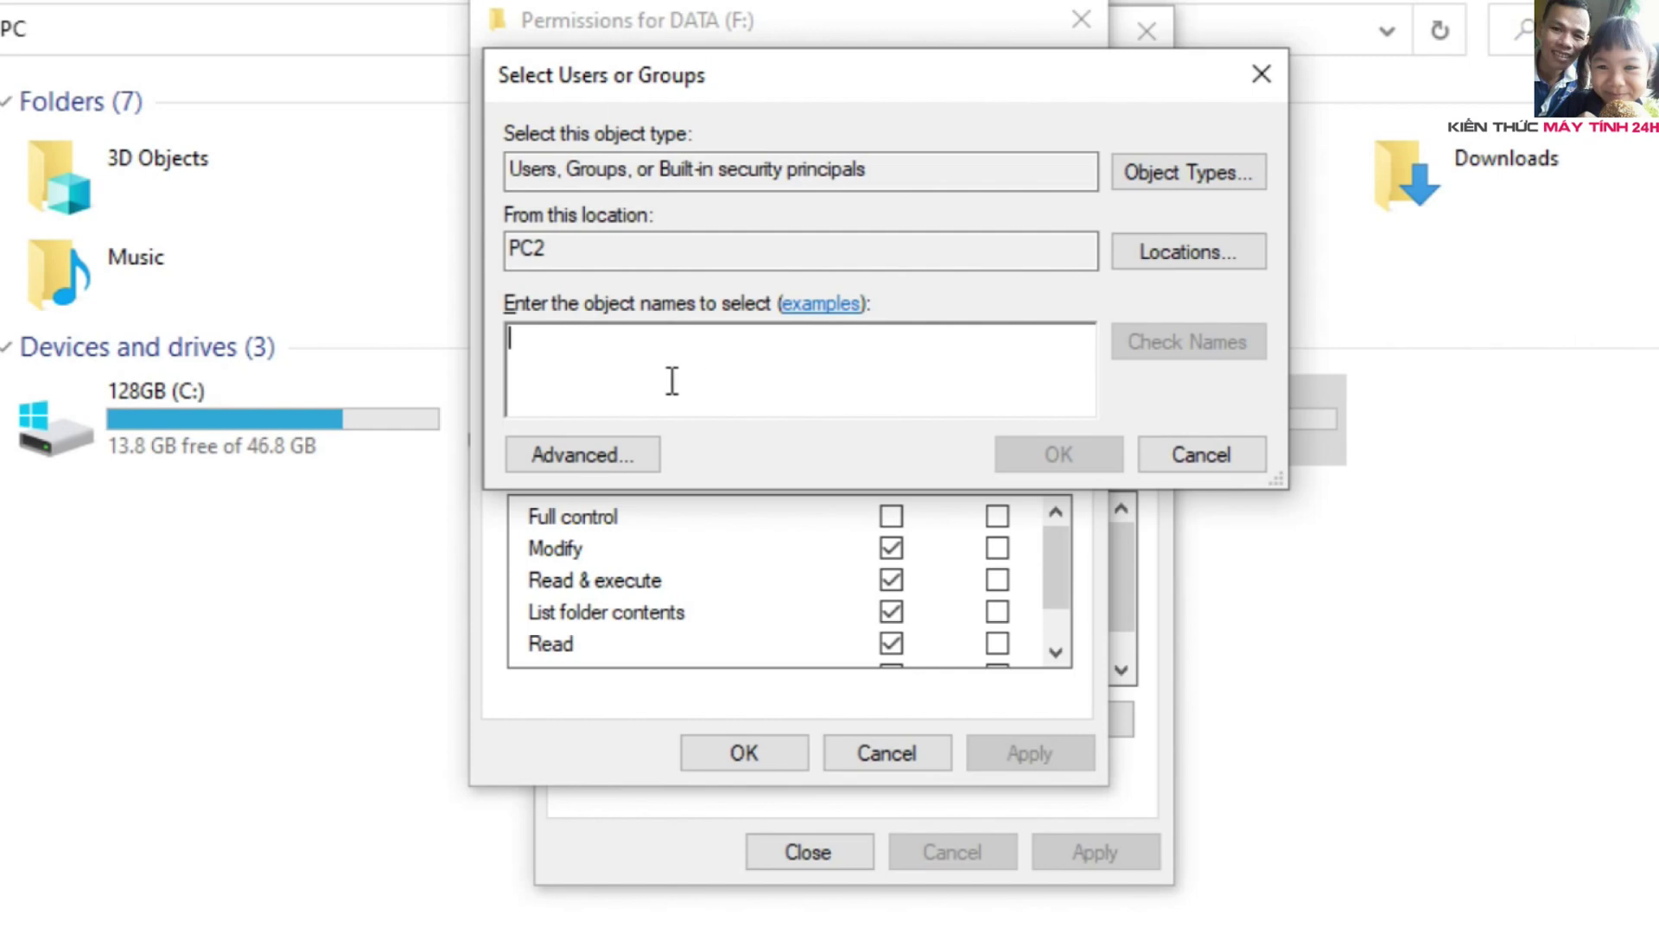
left_click(598, 453)
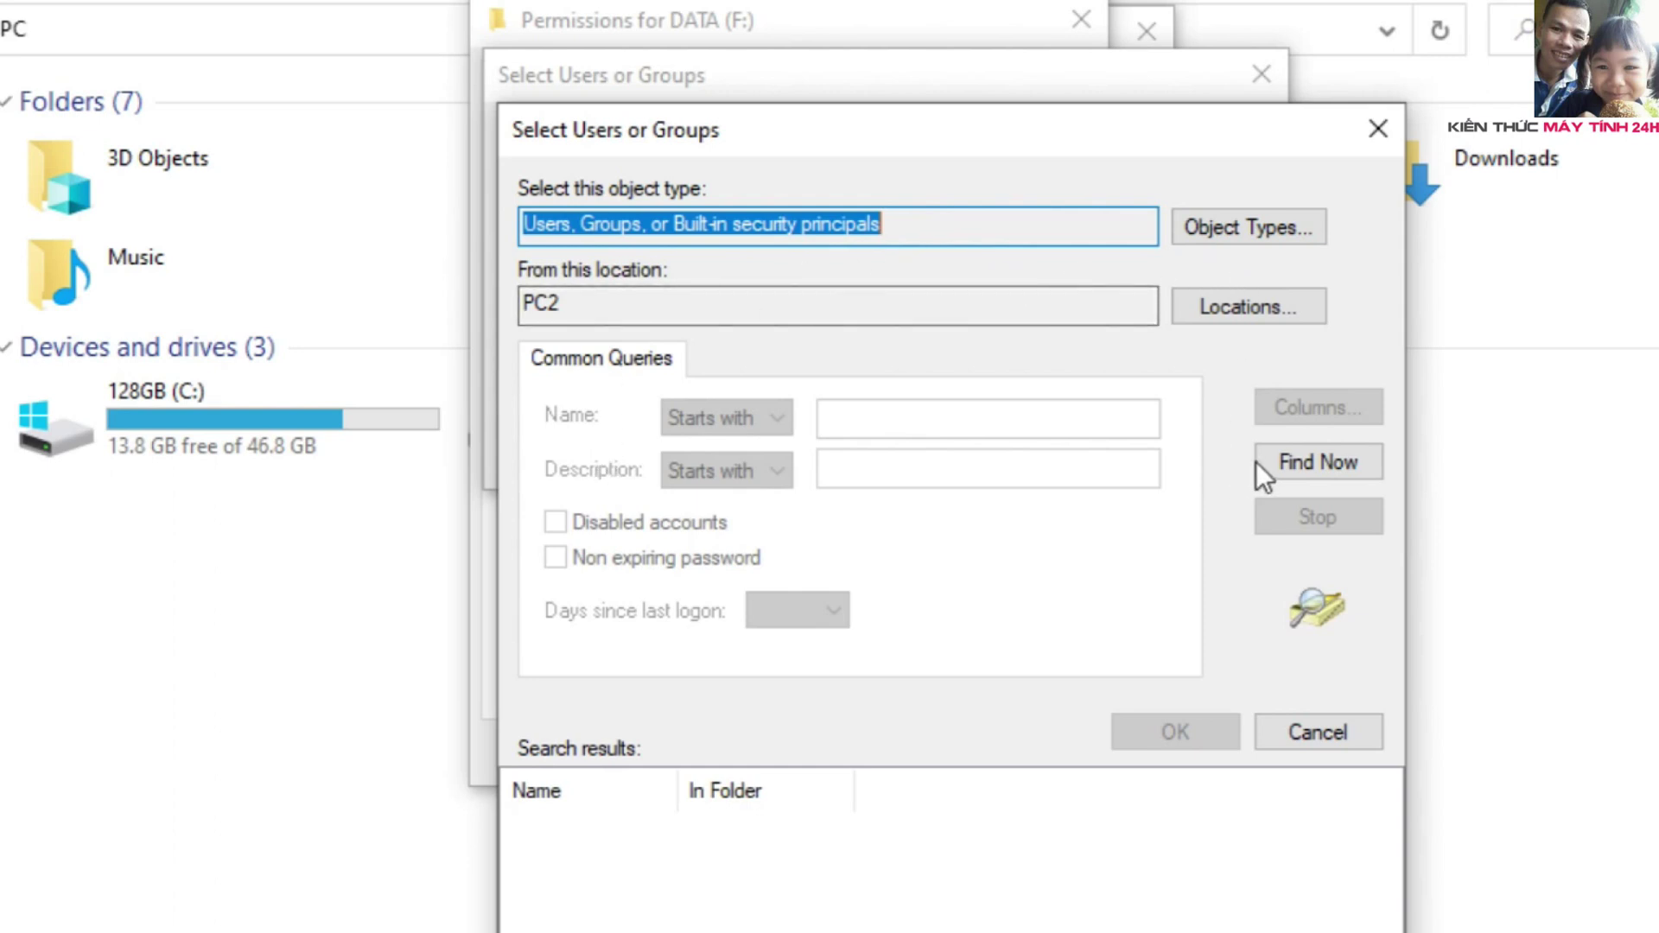
left_click(1330, 459)
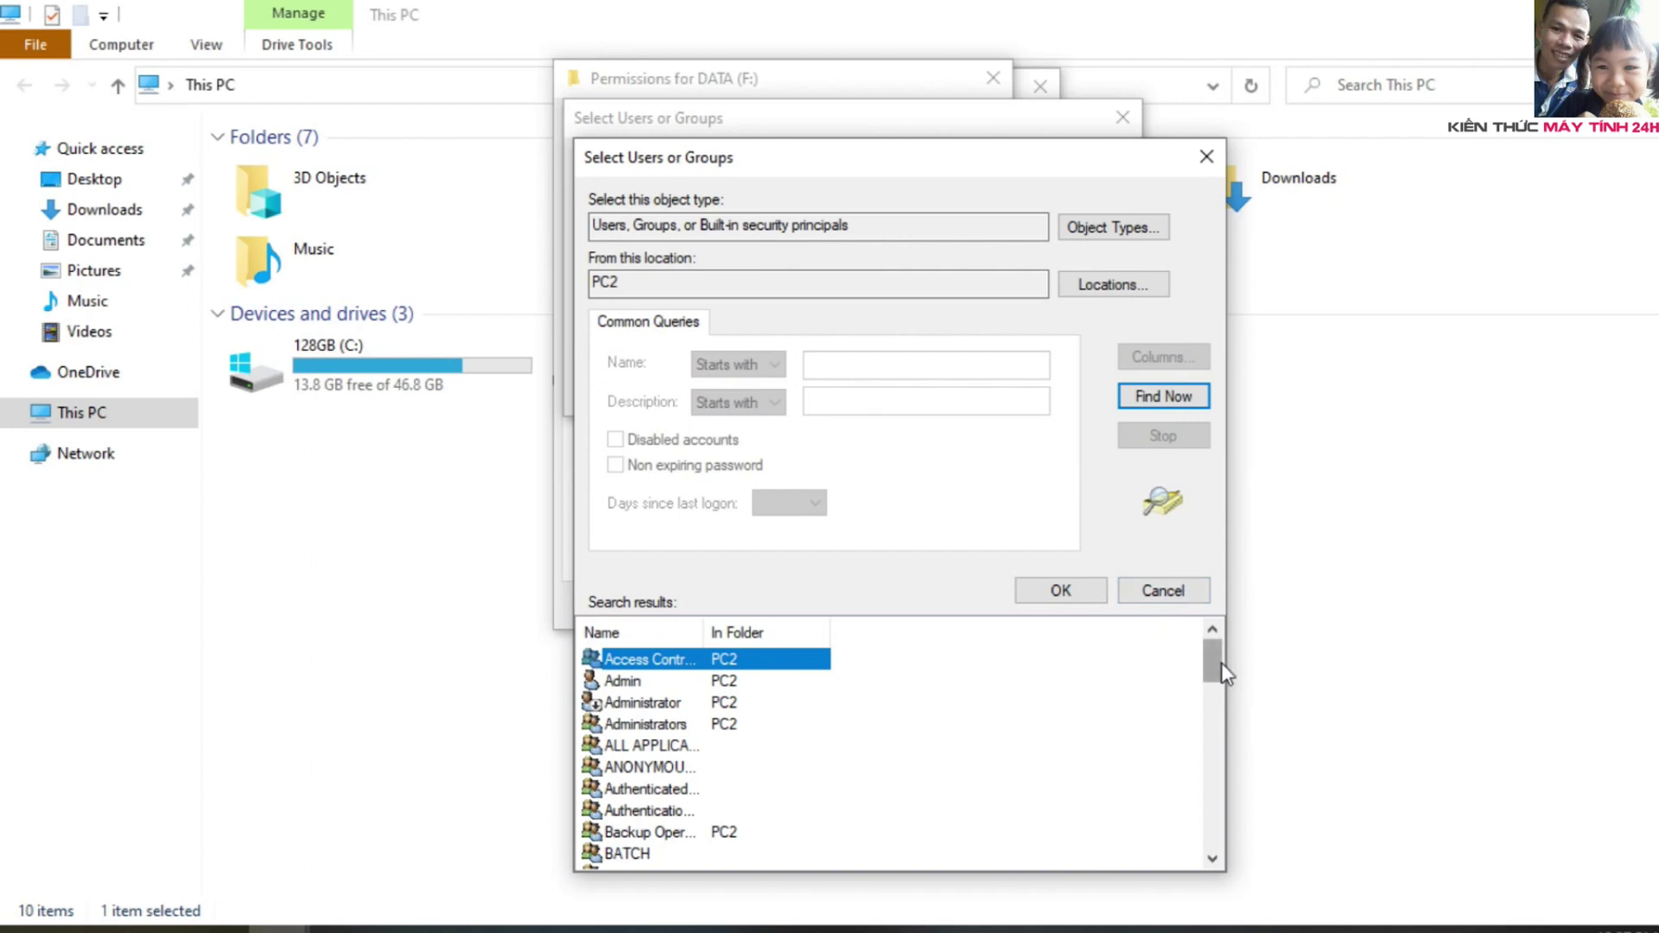
Step: Pick Everyone from the listed users and groups and add it to the DATA (F:) drive's permission entries
left_click(672, 704)
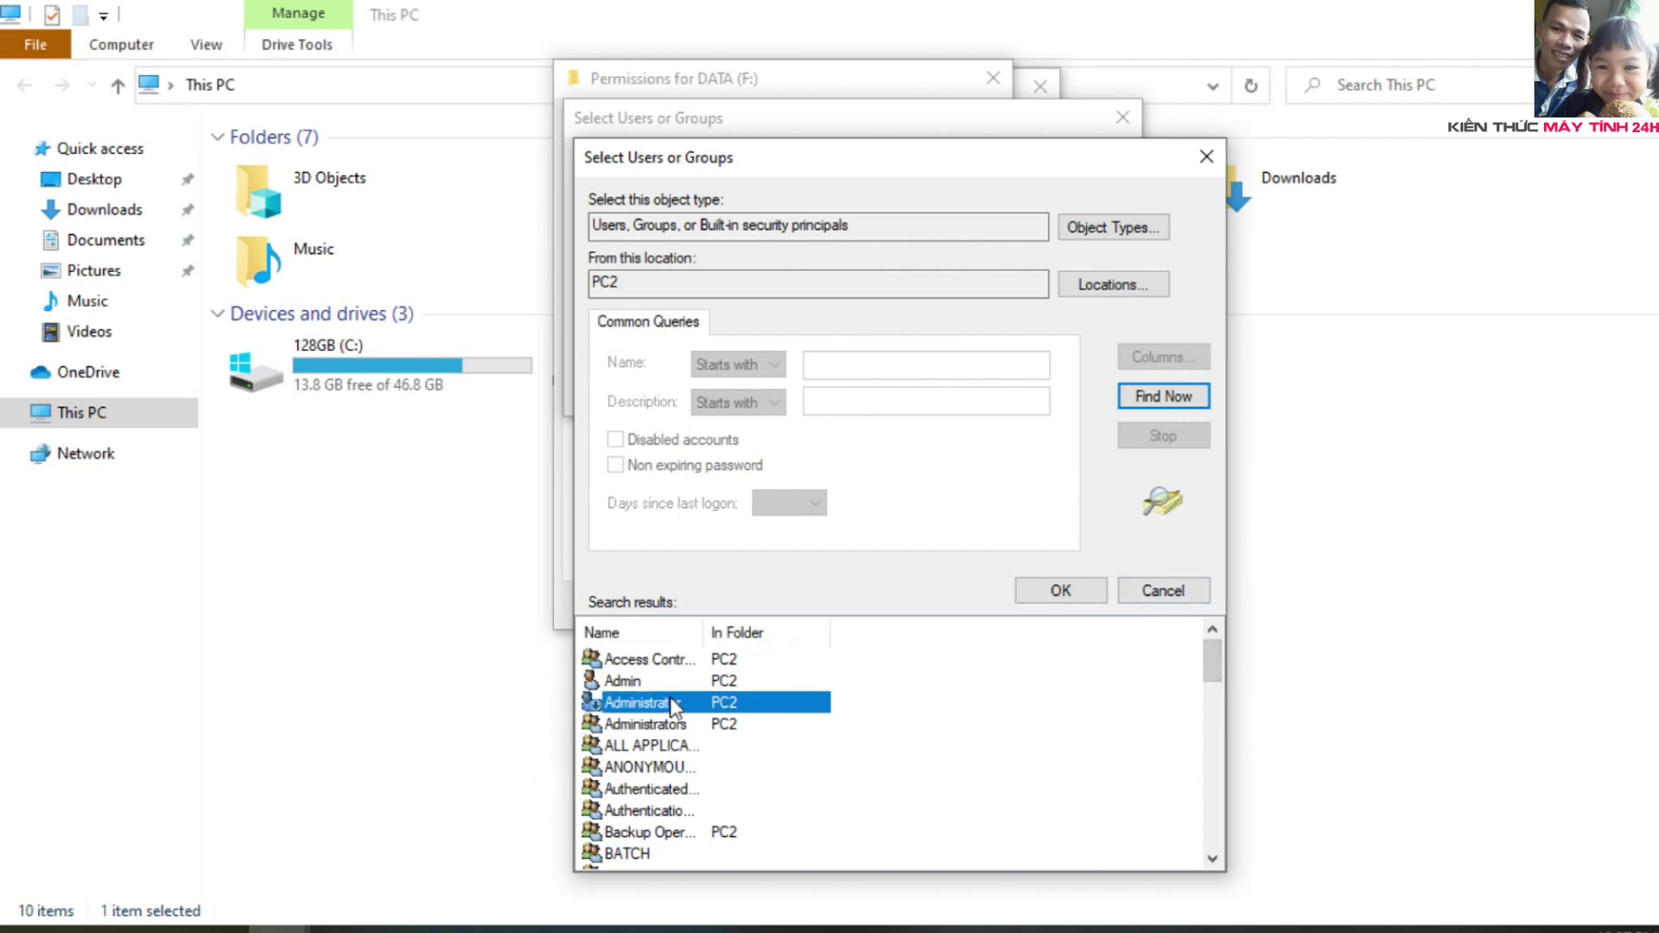
key("Down")
key("Down")
key("Down")
key("Down")
key("Down")
key("Down")
key("Down")
key("Down")
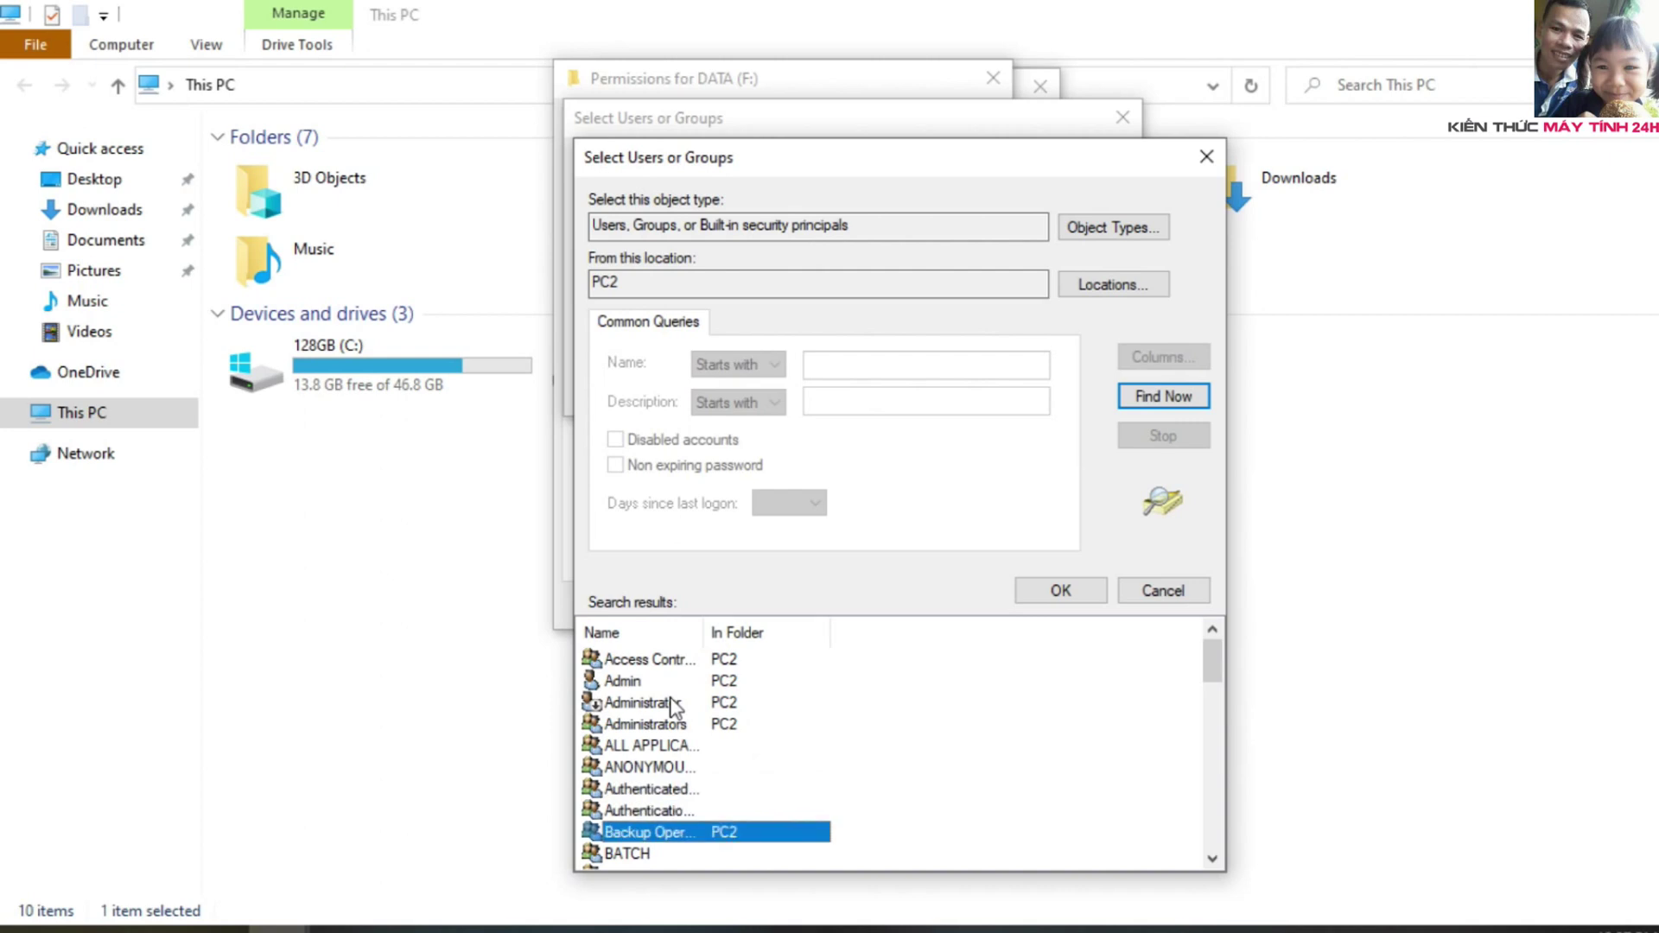
key("Down")
key("Down")
key("Down")
key("Down")
key("Down")
key("Down")
key("Down")
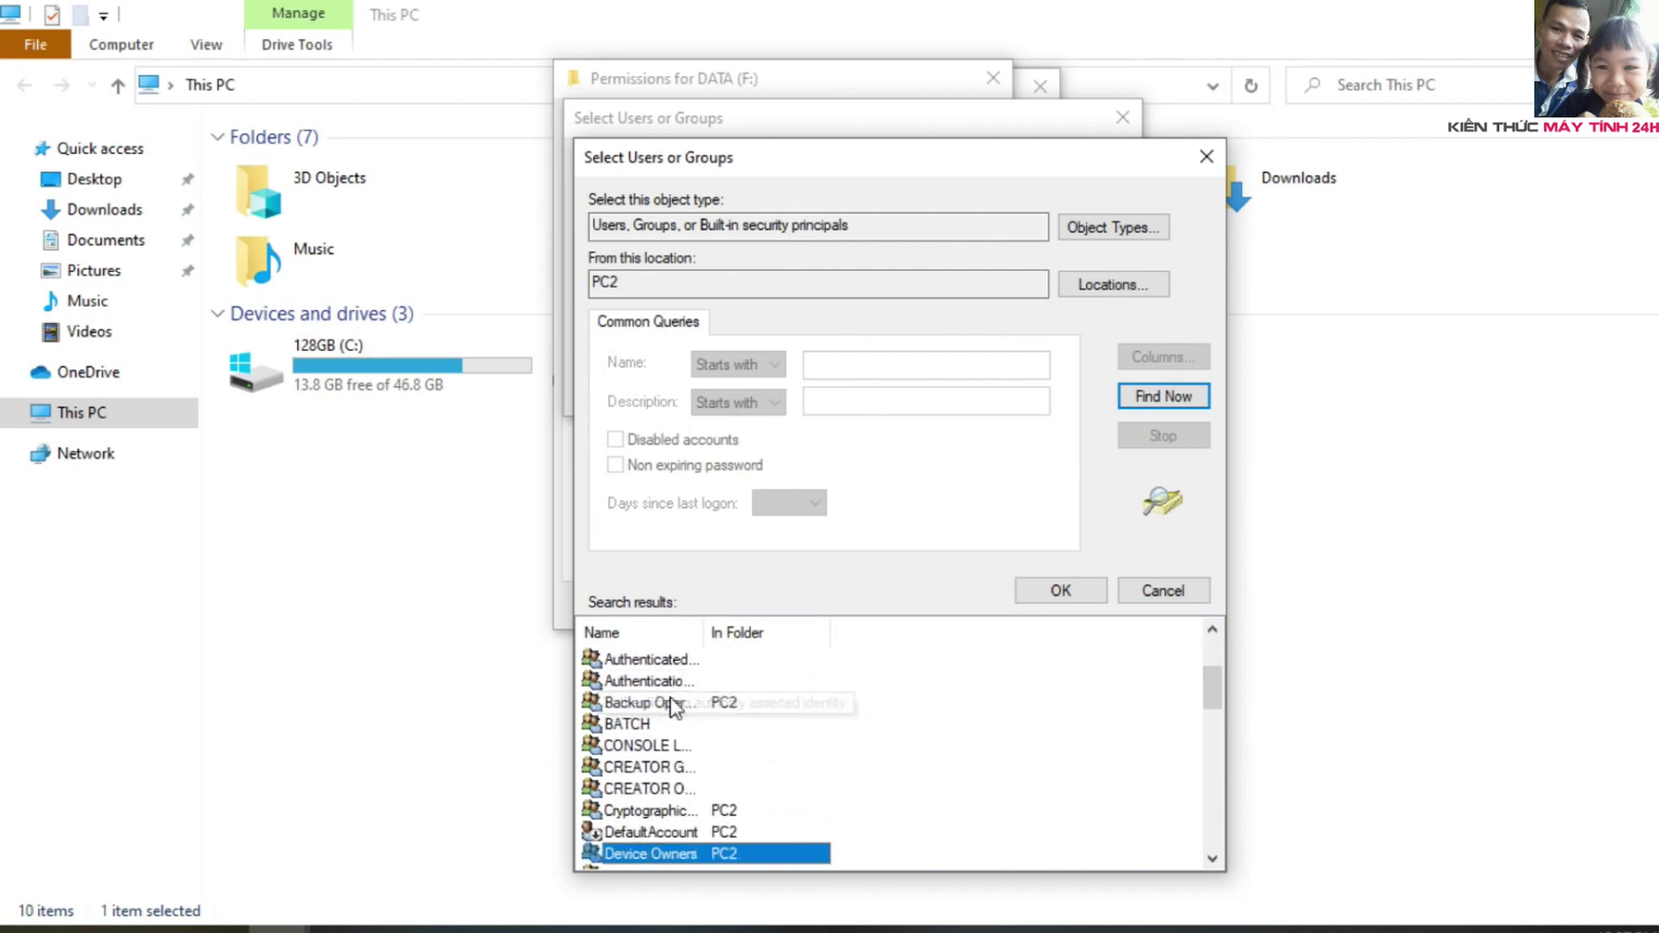
key("Down")
key("Down")
key("Down")
key("Down")
key("Up")
key("Up")
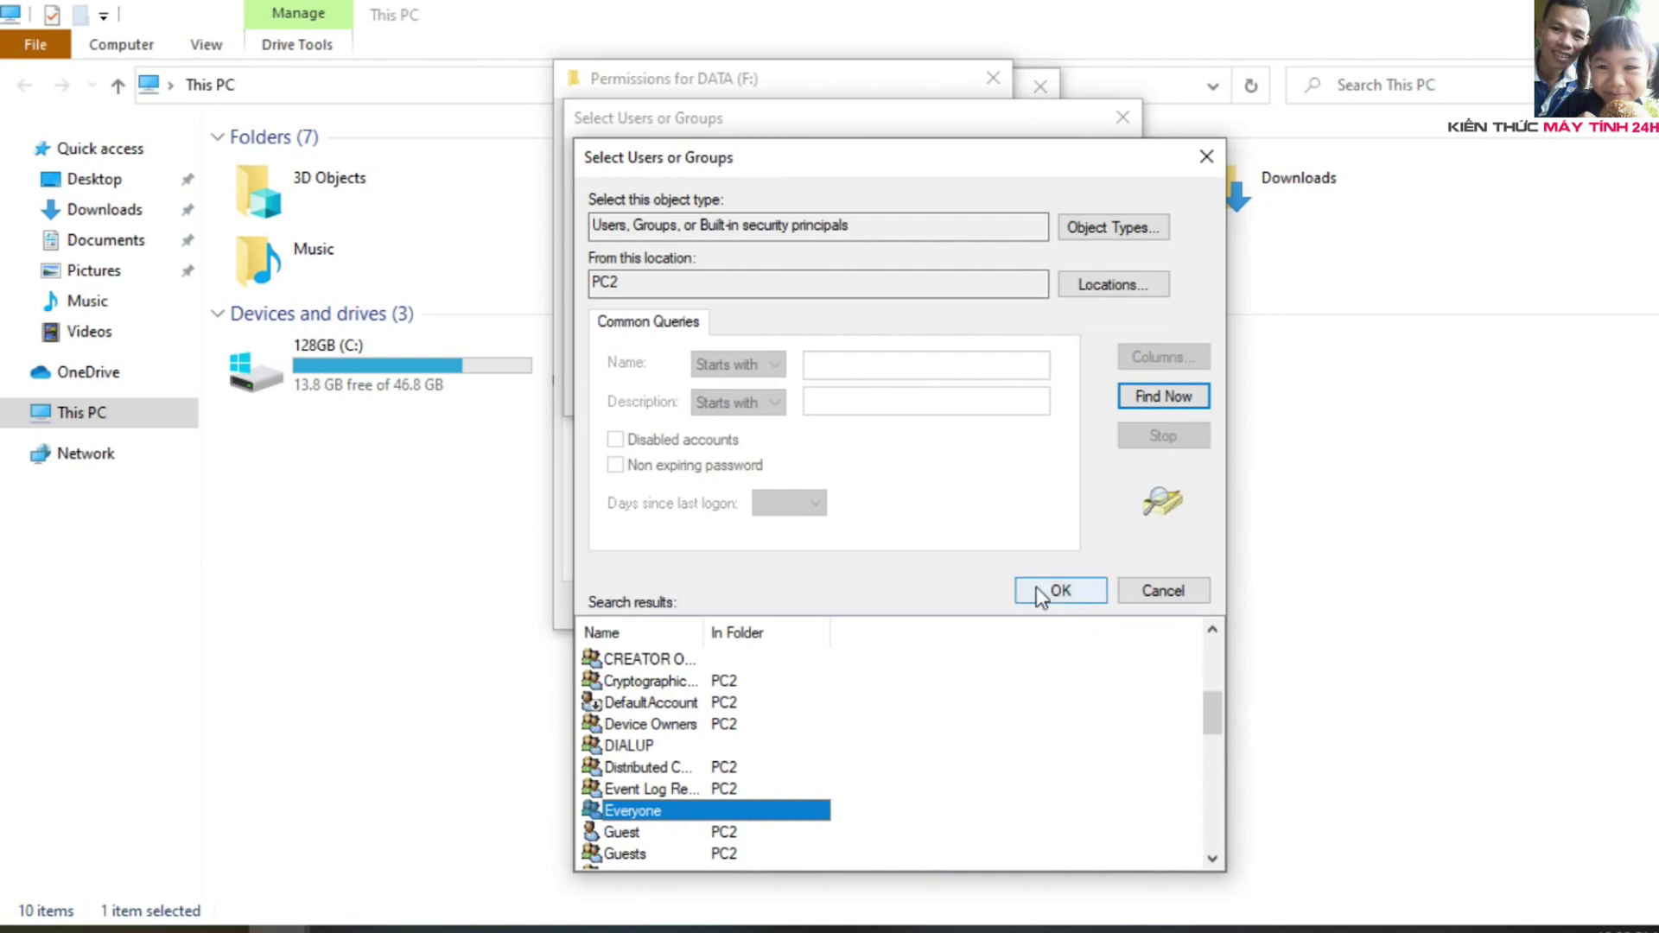
left_click(1061, 590)
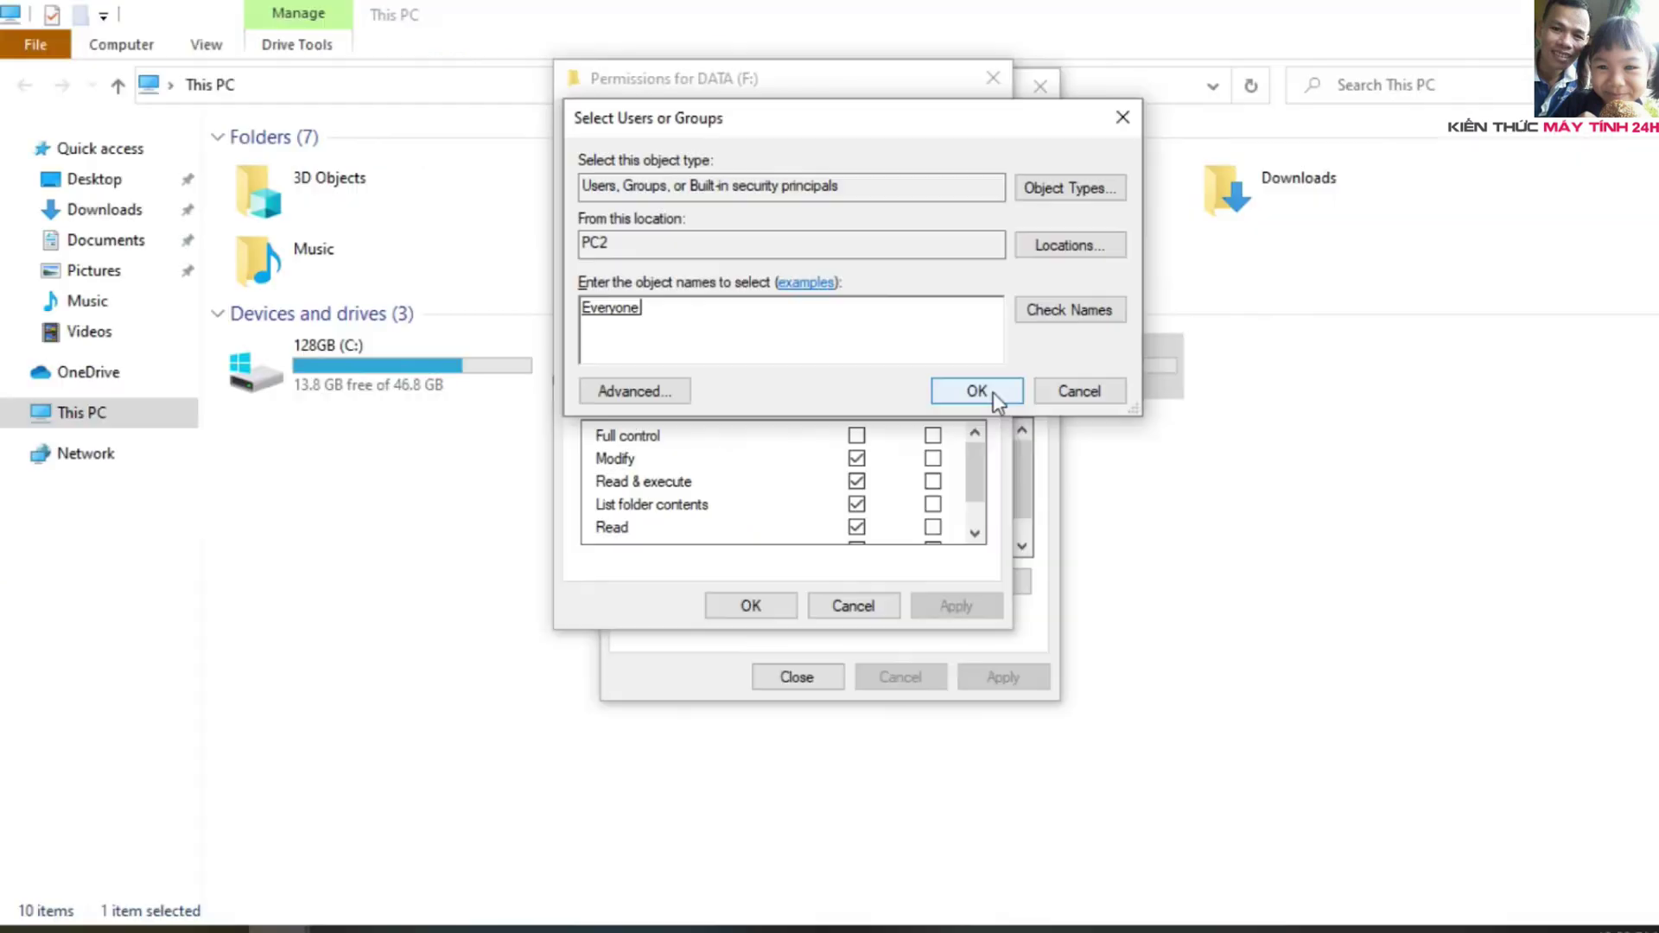
left_click(1247, 719)
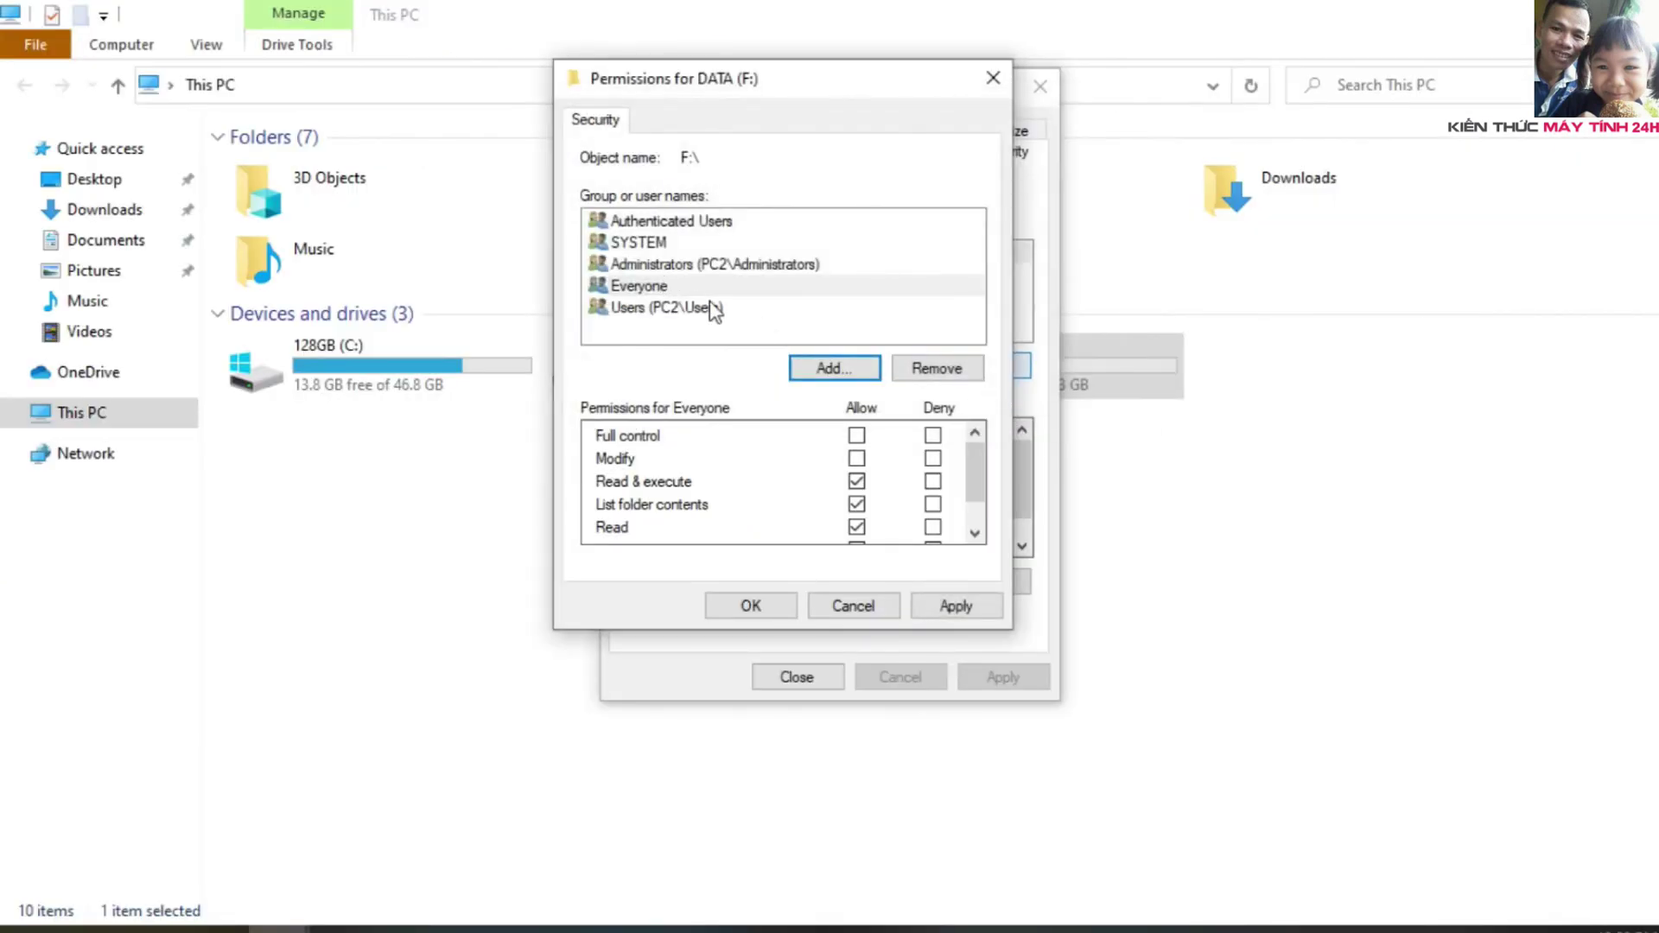
Step: Allow Everyone full control of the DATA (F:) drive, apply the permissions and close the drive's properties
left_click(857, 436)
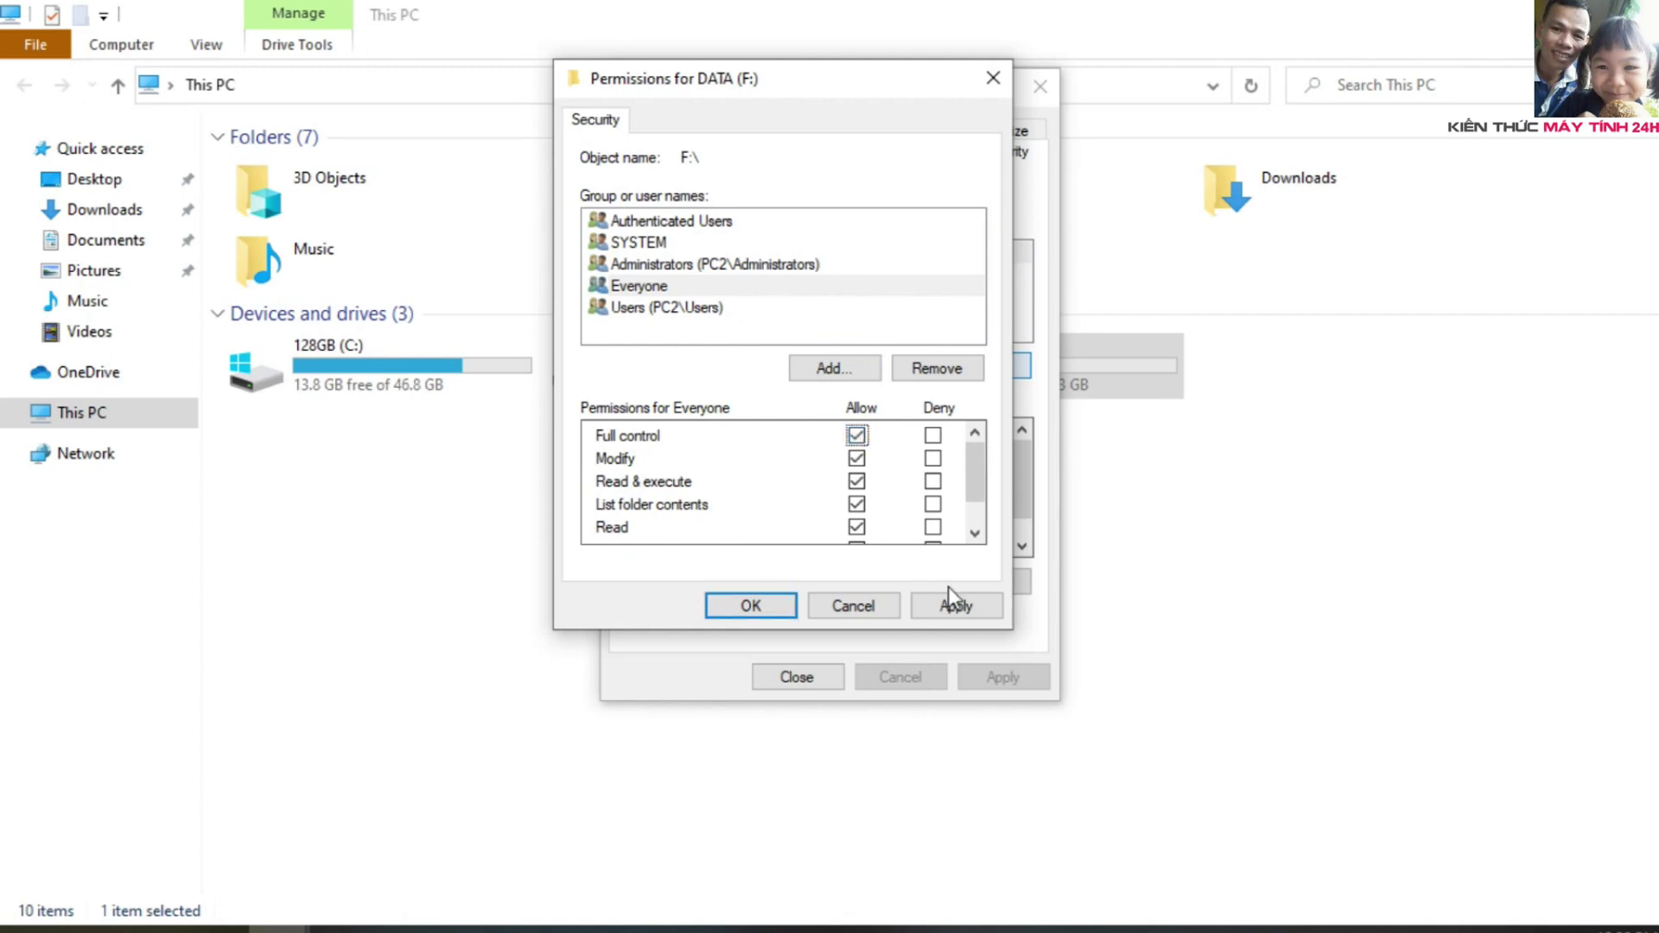
left_click(966, 615)
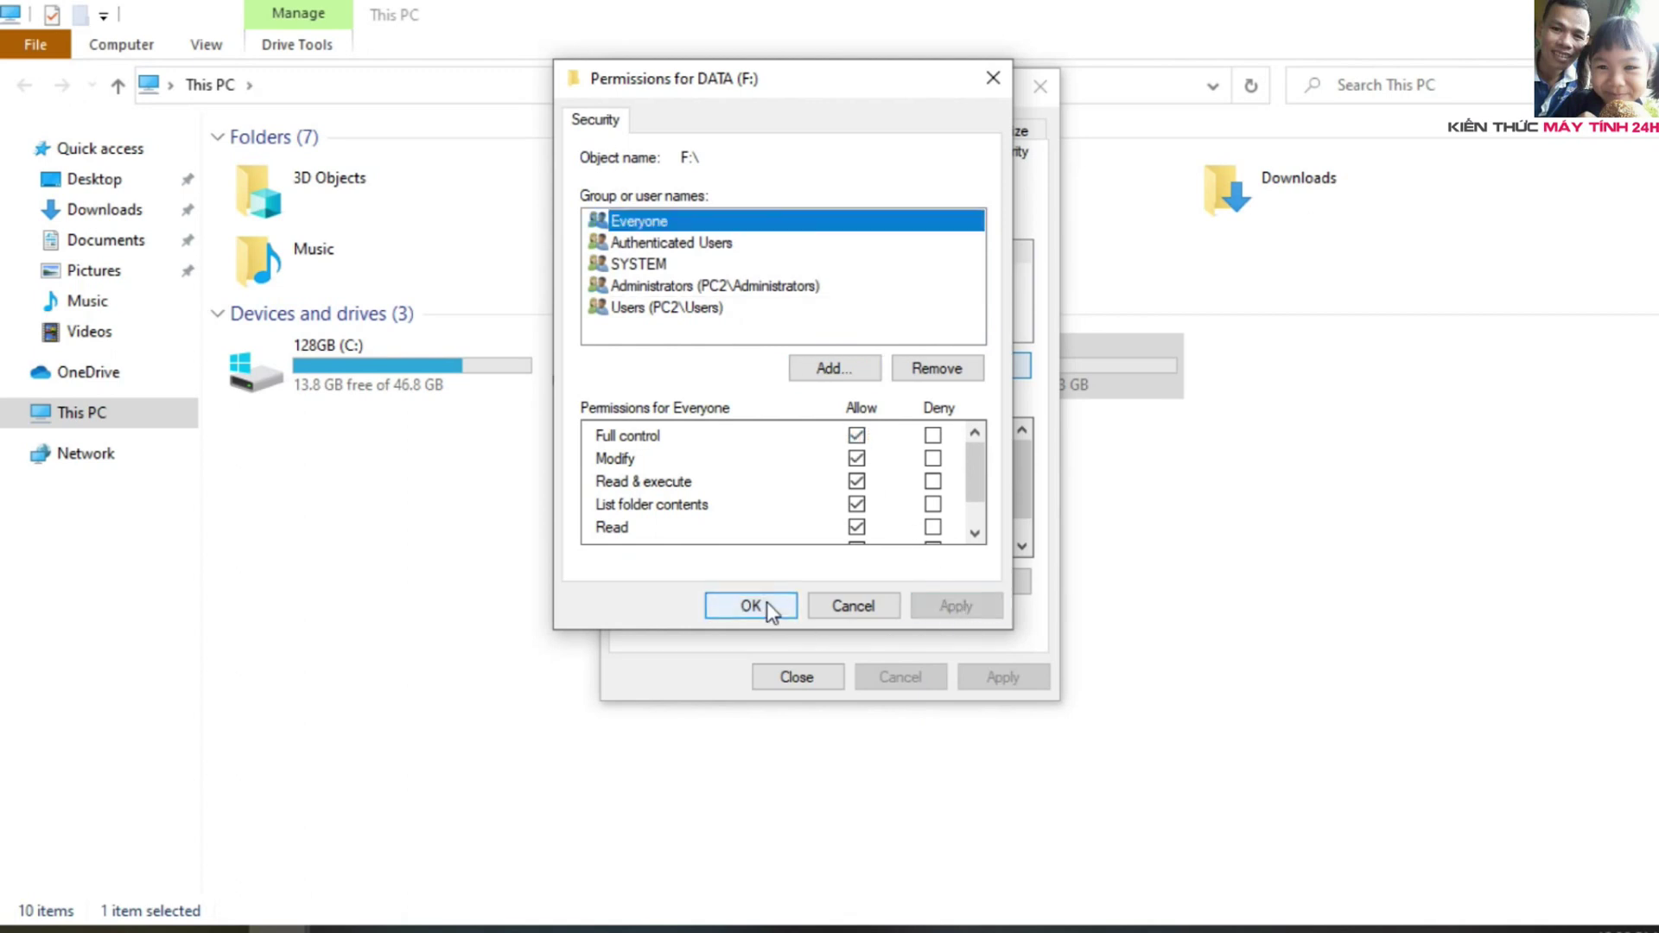
left_click(766, 602)
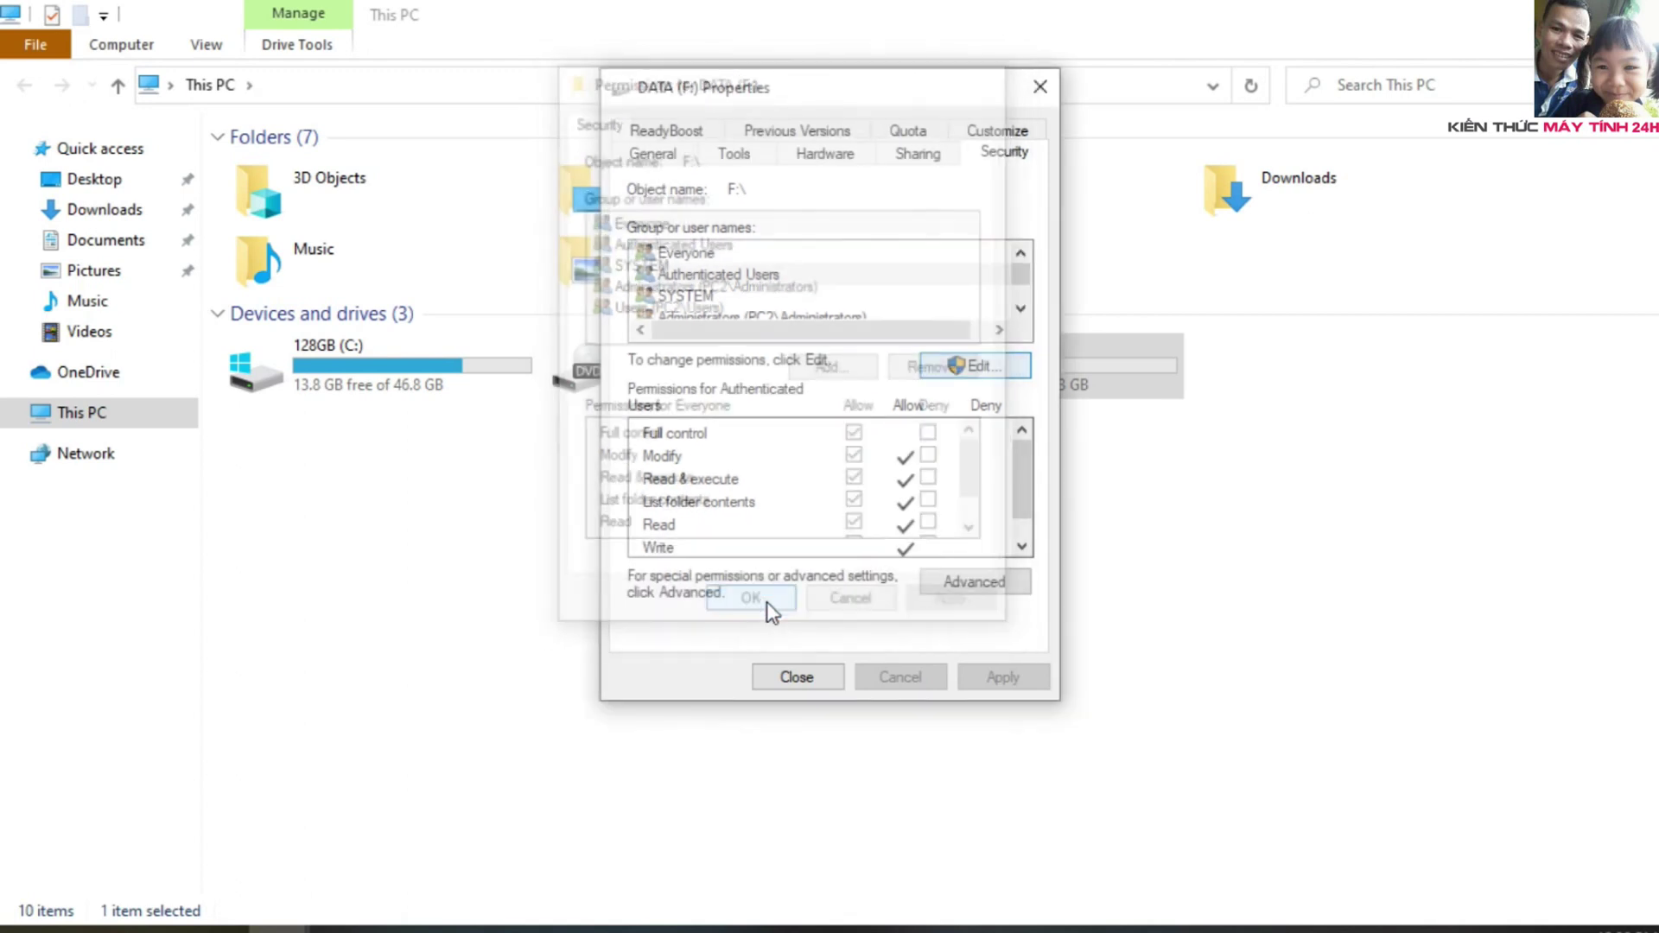
left_click(807, 679)
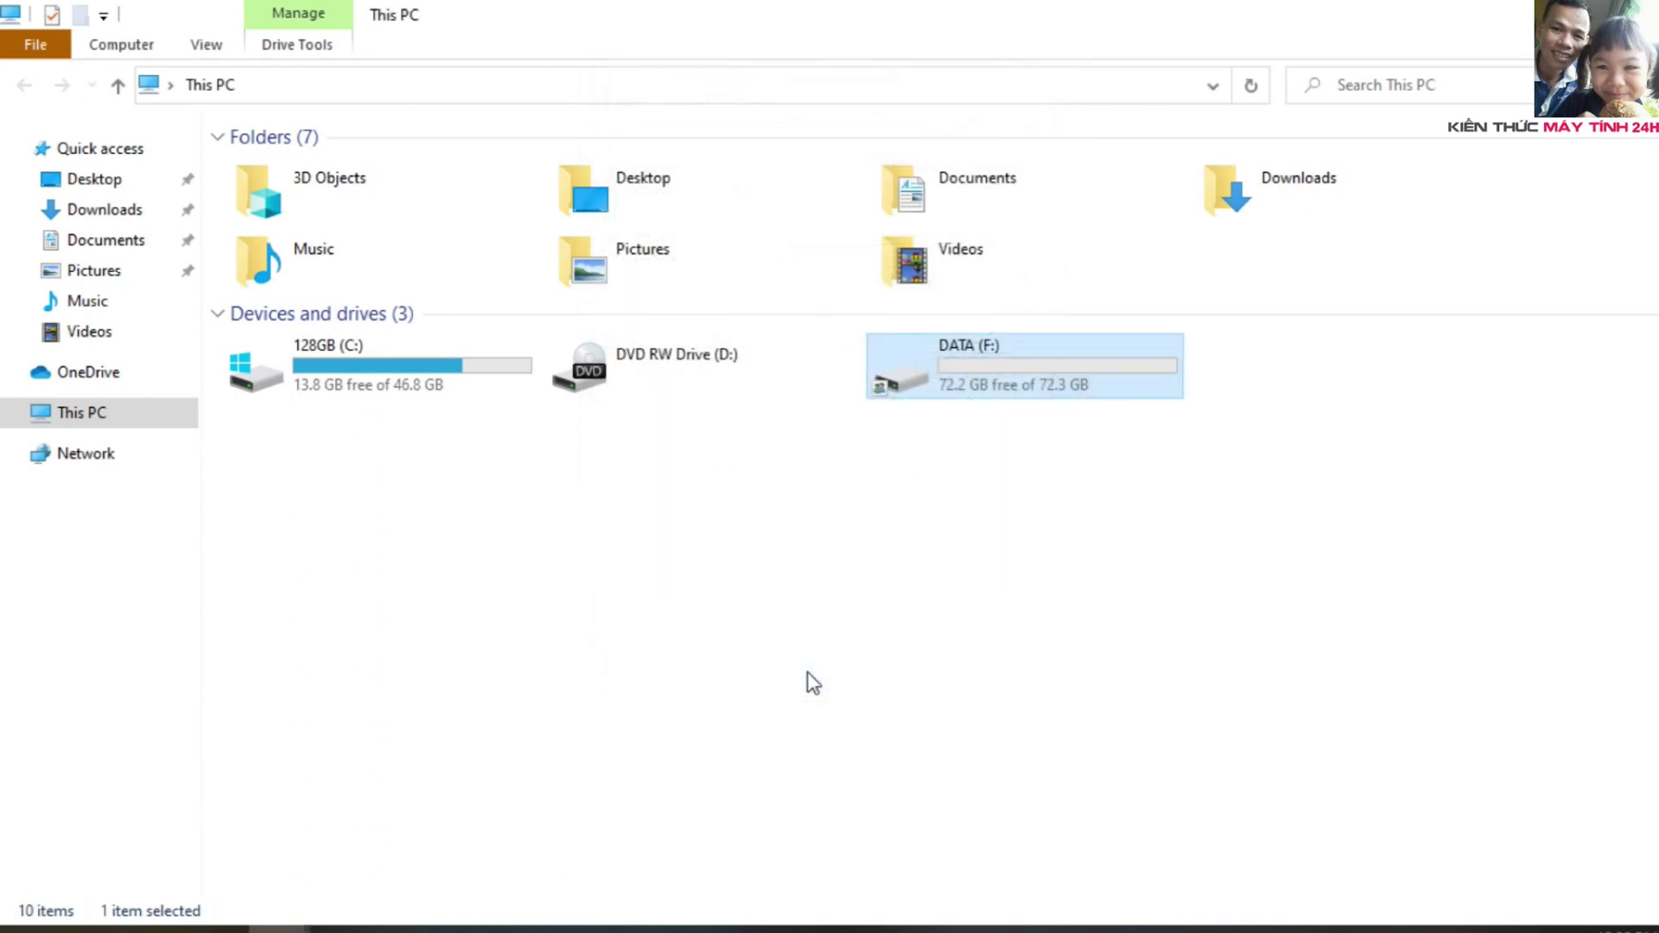
left_click(806, 673)
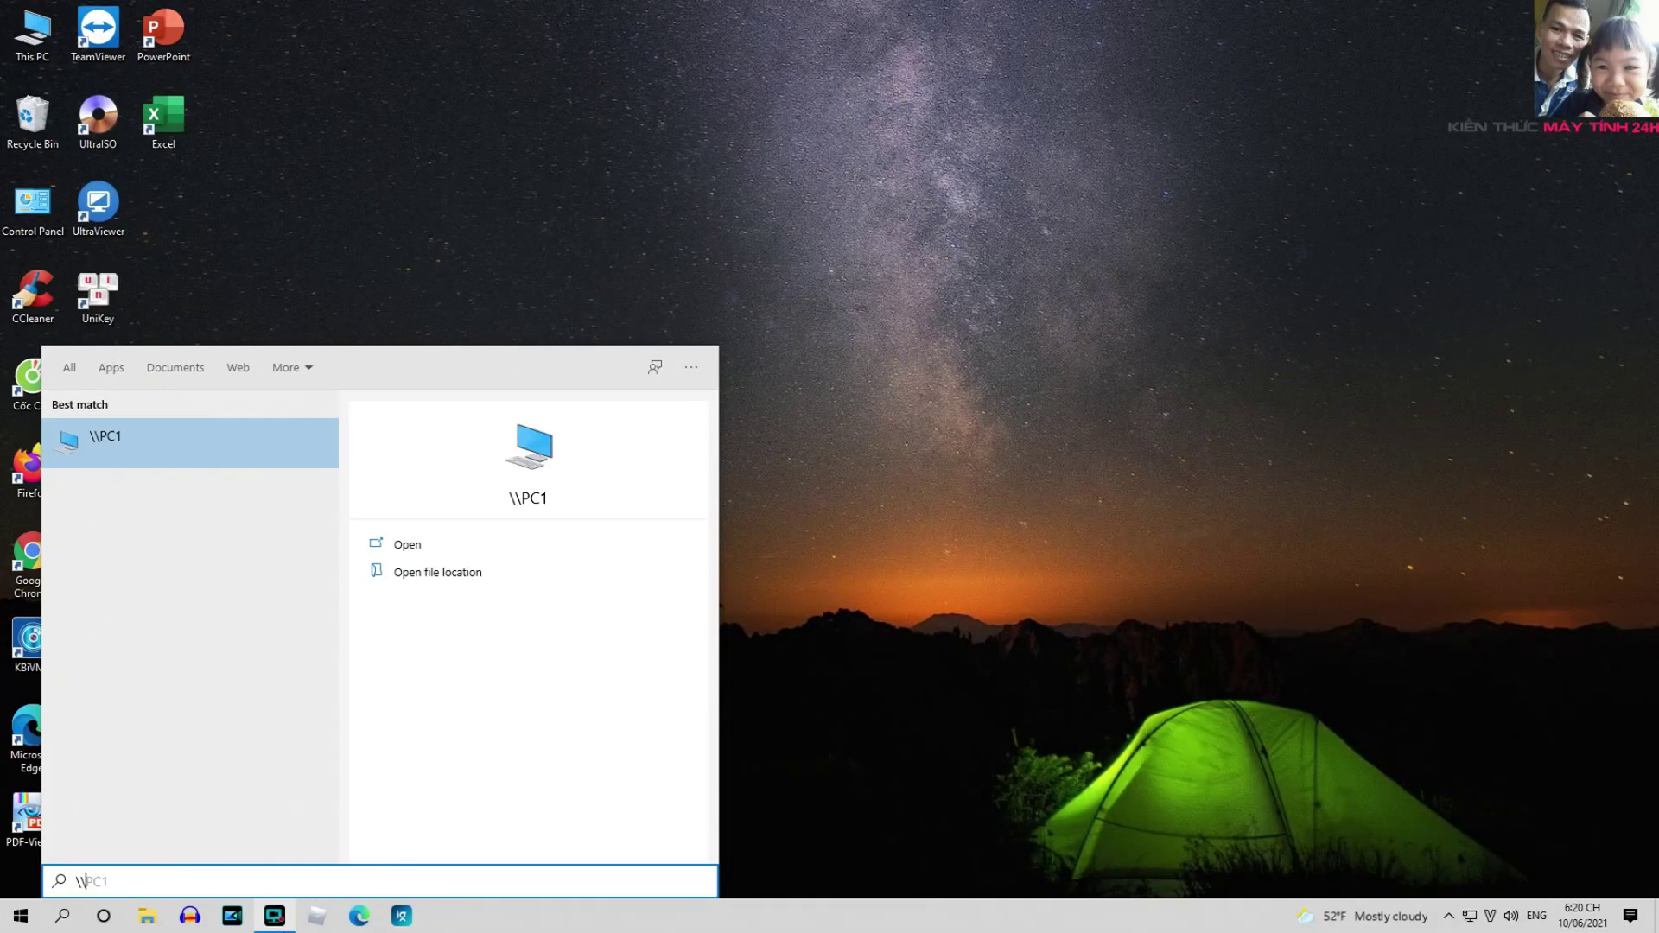
Step: On PC1, connect to the network path \\pc2 and open its shared folder D
type("pc2")
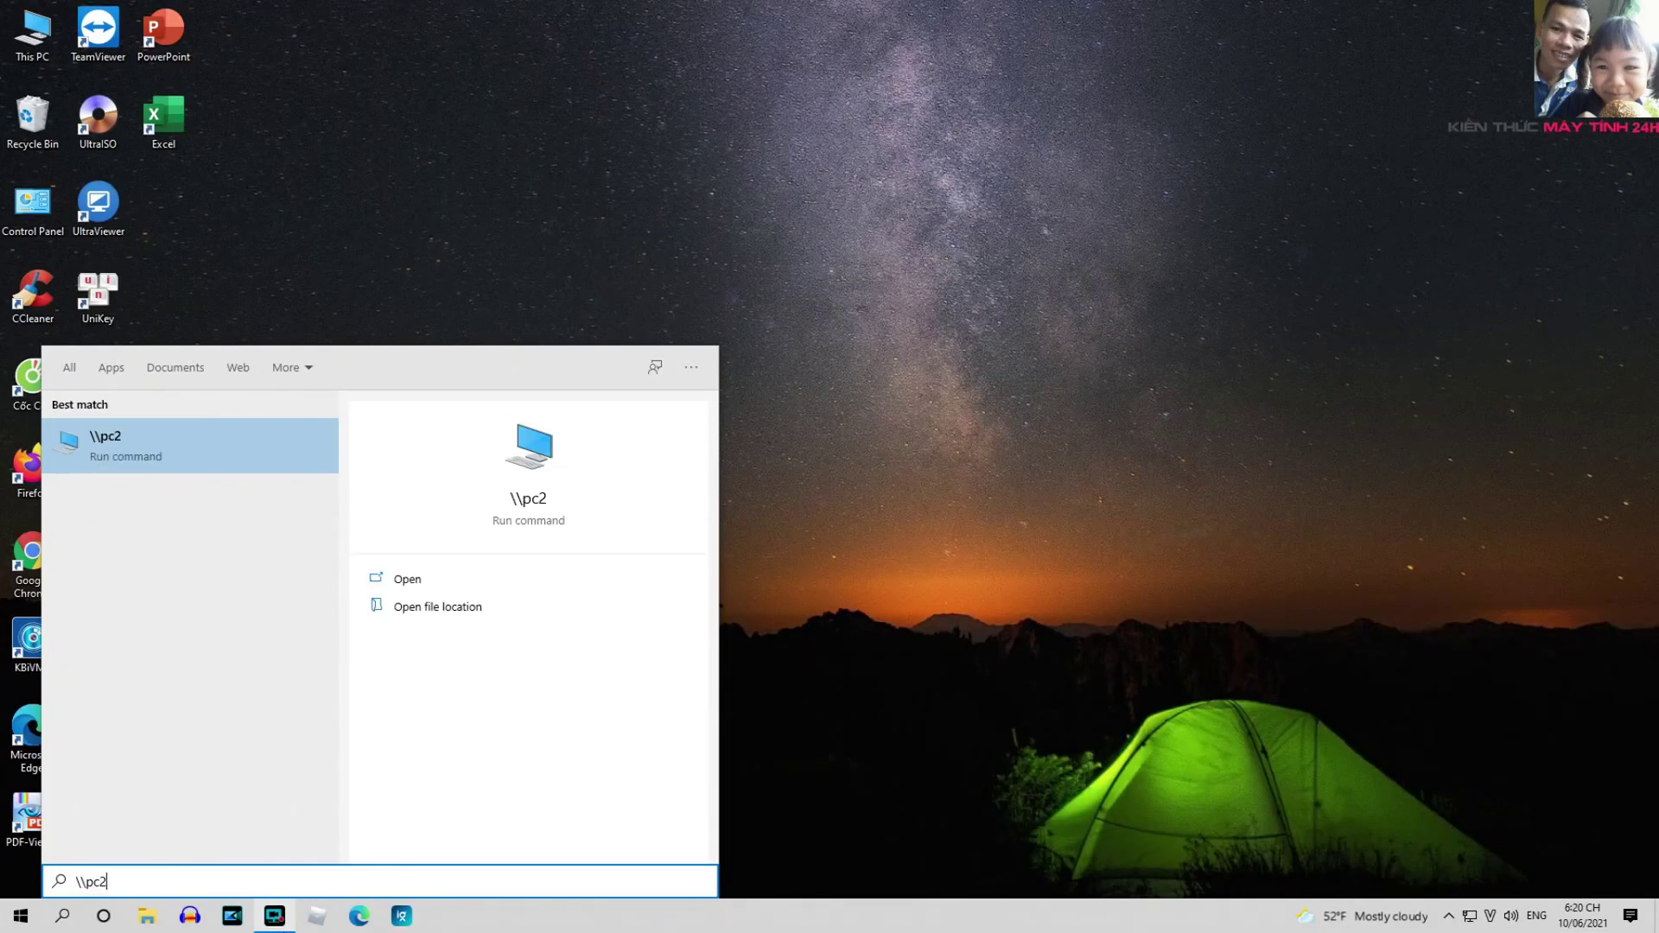
key("Return")
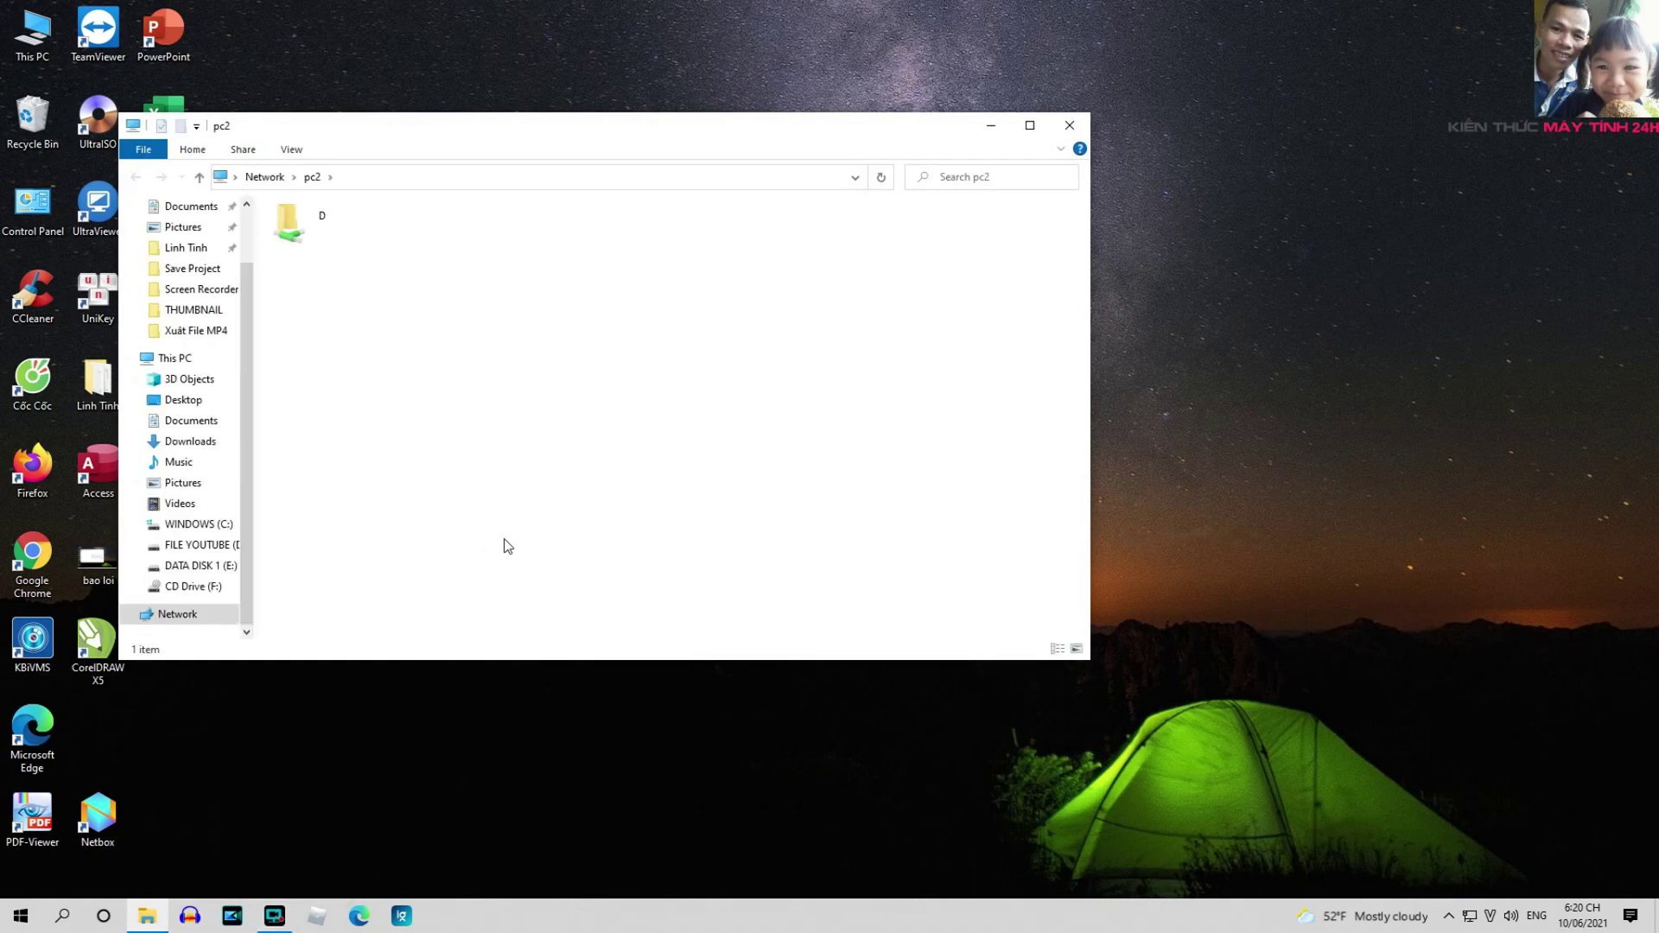
double_click(301, 226)
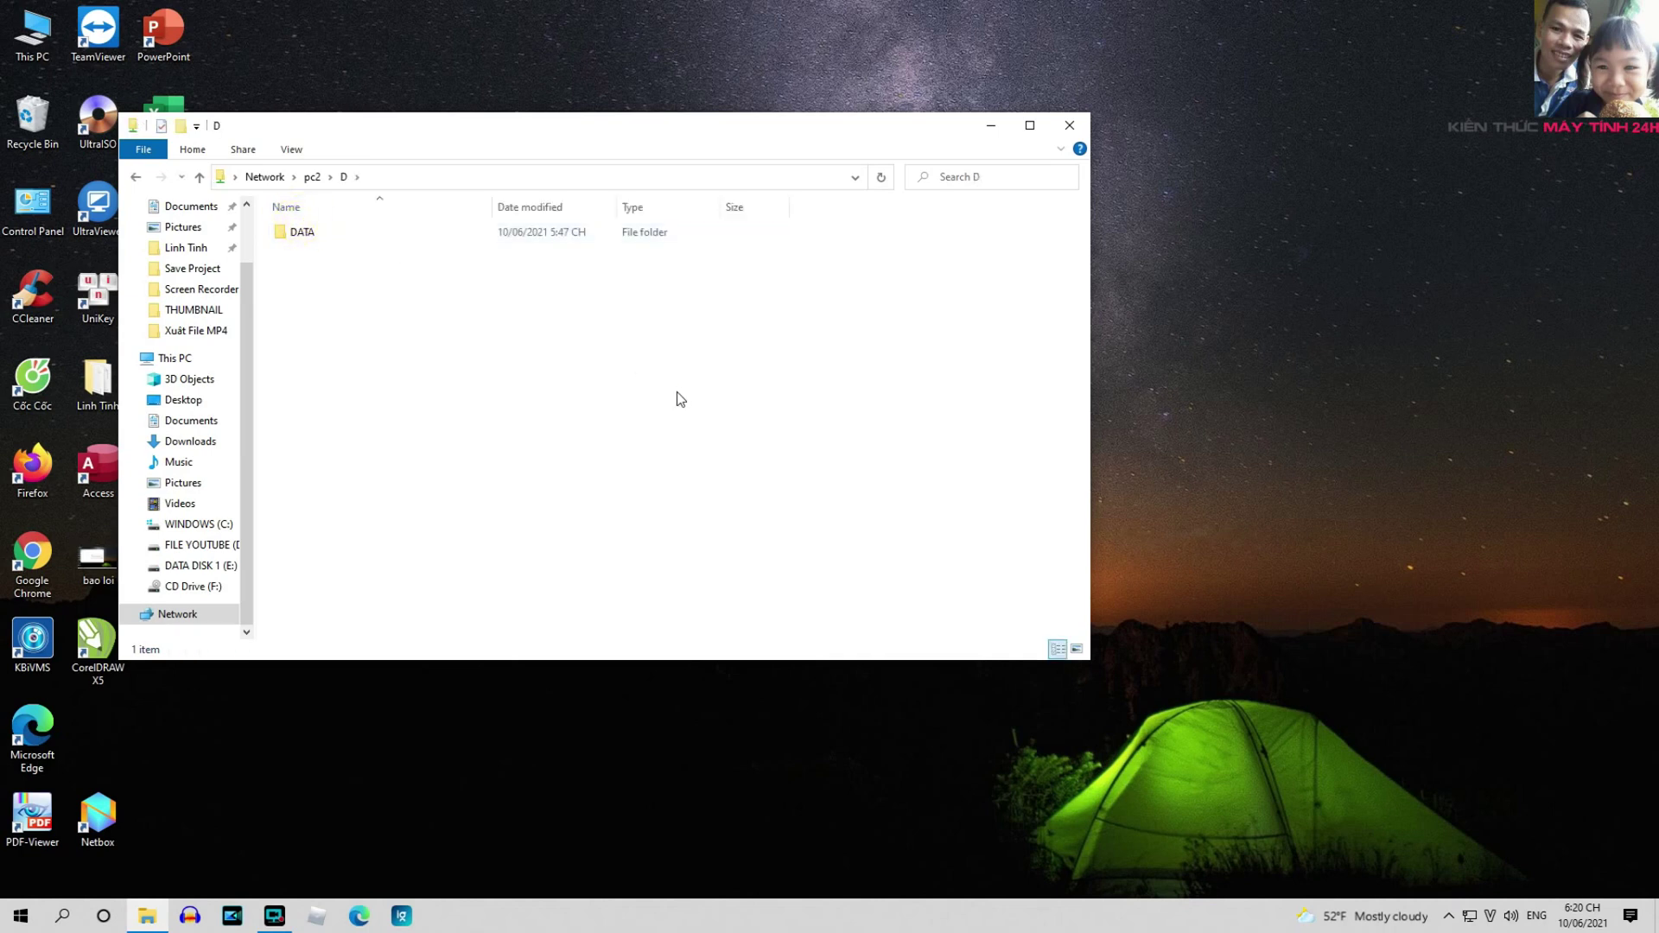